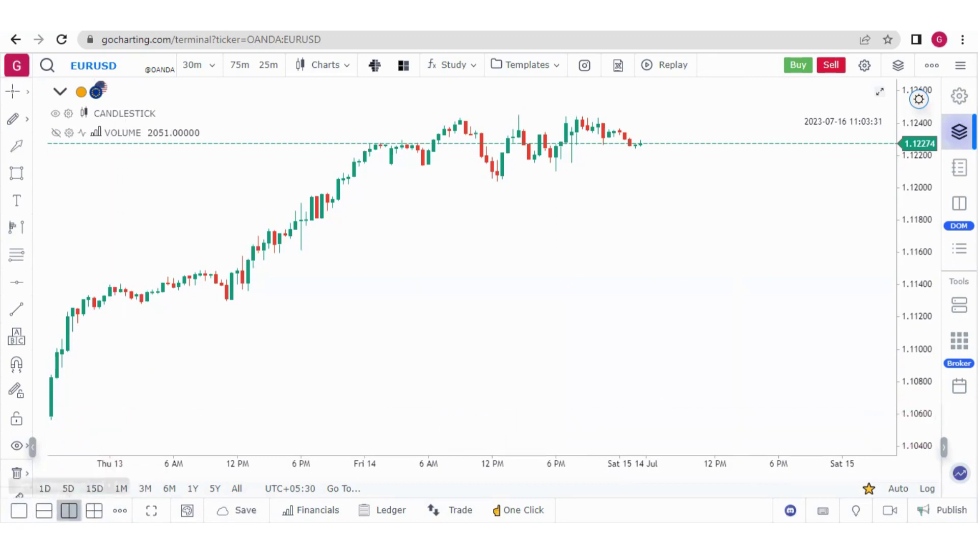
Switch to the two-pane side-by-side layout showing two EURUSD candlestick charts.
left_click(69, 510)
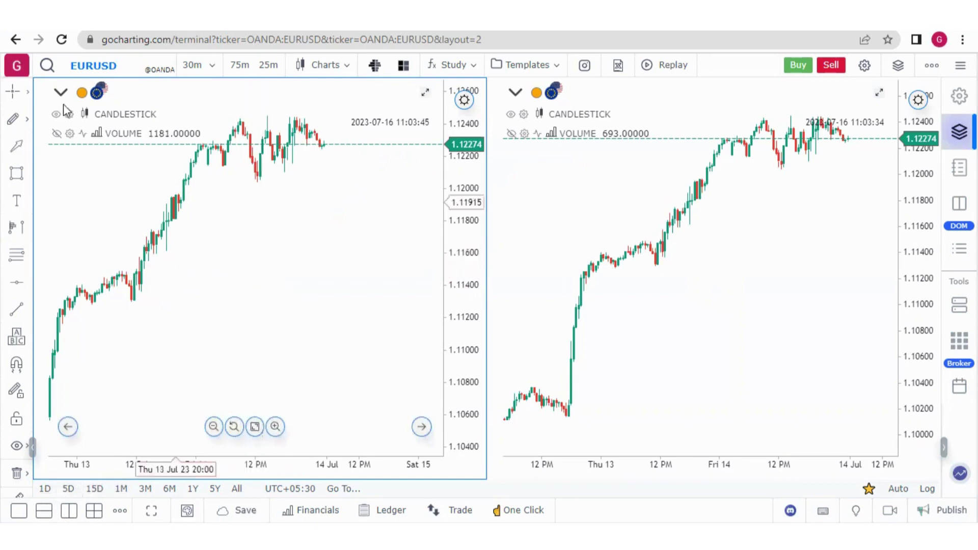
left_click(23, 74)
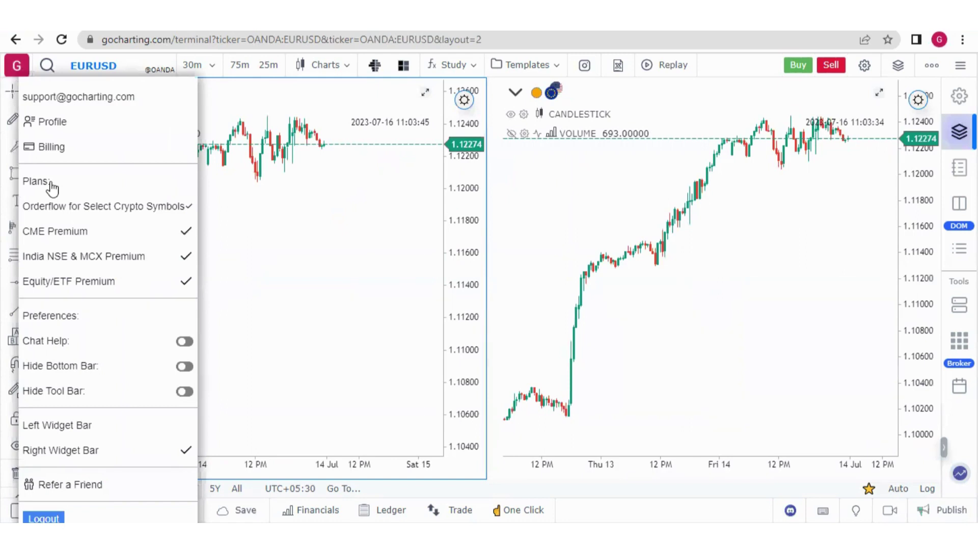
left_click(188, 367)
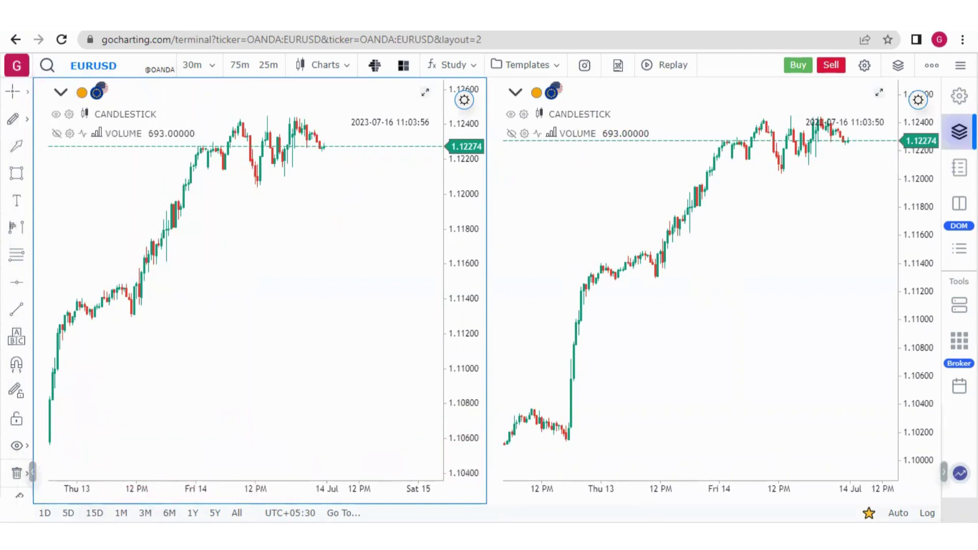
left_click(16, 65)
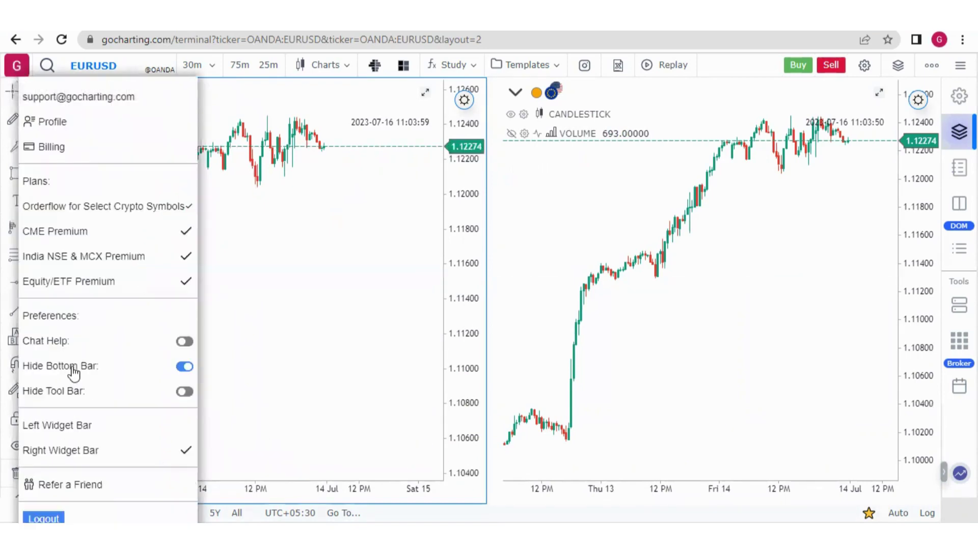
left_click(185, 367)
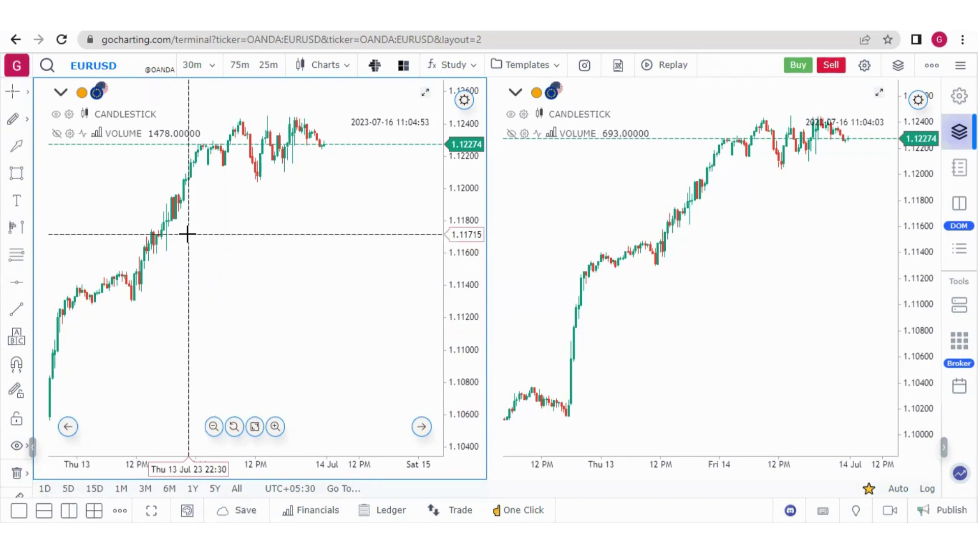
Go from the home page to the NIFTY Options Desk and show its Price Chart tab.
left_click(16, 65)
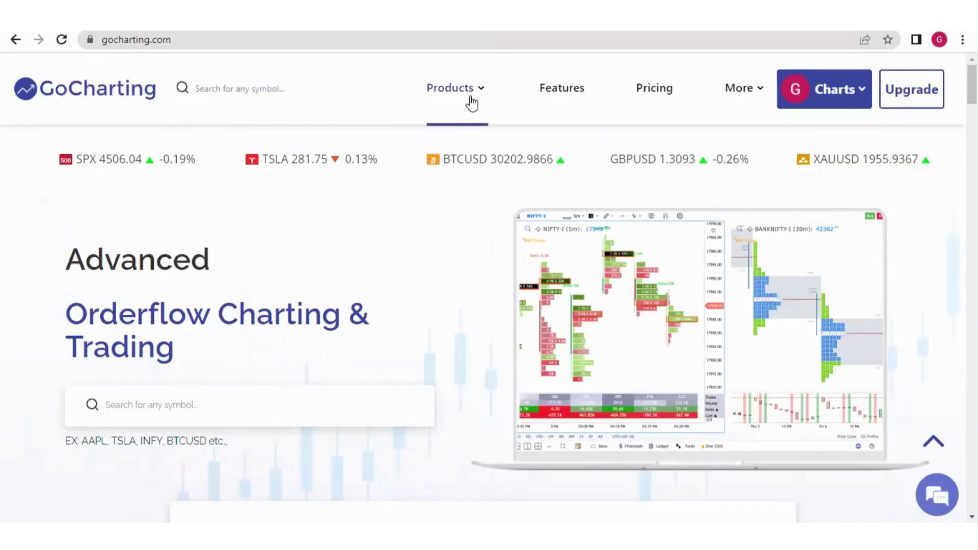
mouse_move(469, 99)
left_click(395, 224)
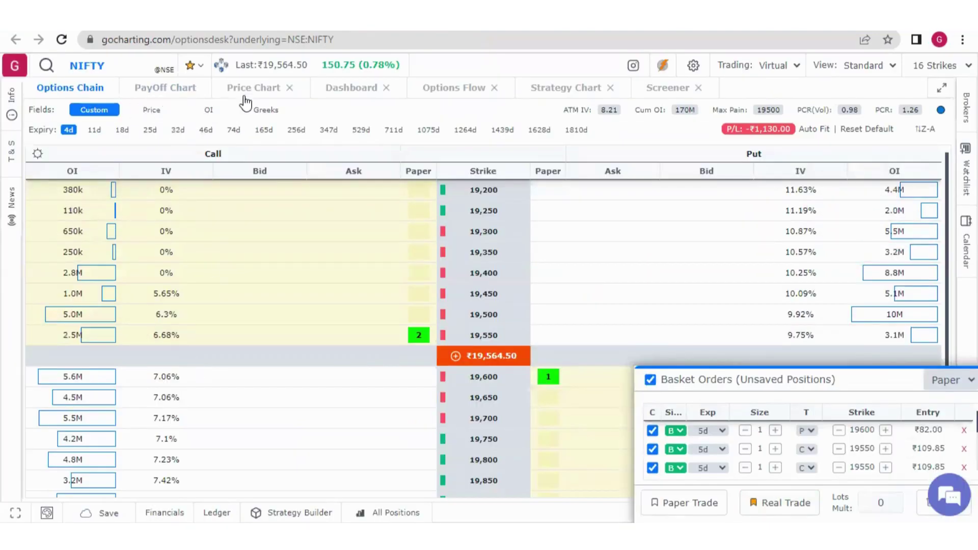
left_click(247, 97)
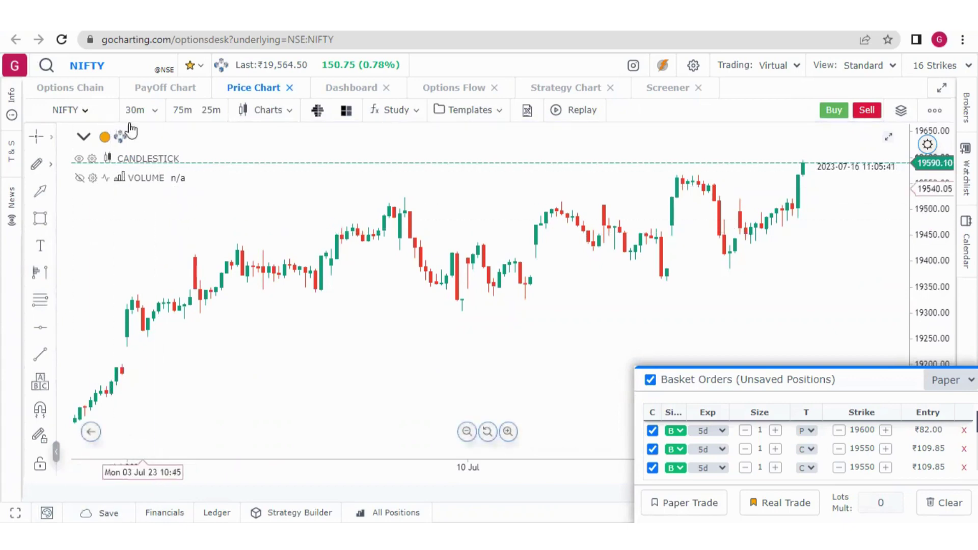
Return to the Options Chain, dock the Price Chart on the right, then reach the two-chart NIFTY terminal.
left_click(87, 94)
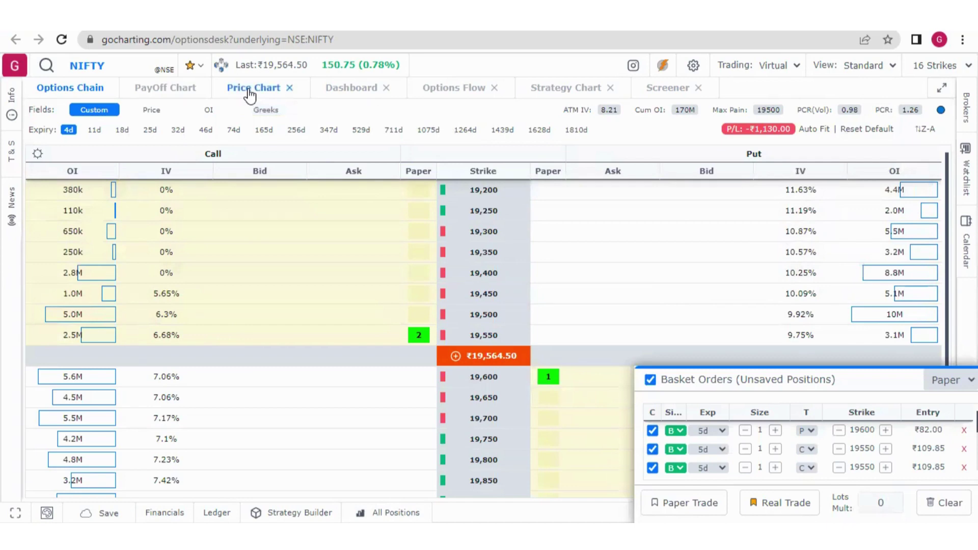
left_click_drag(250, 93, 854, 243)
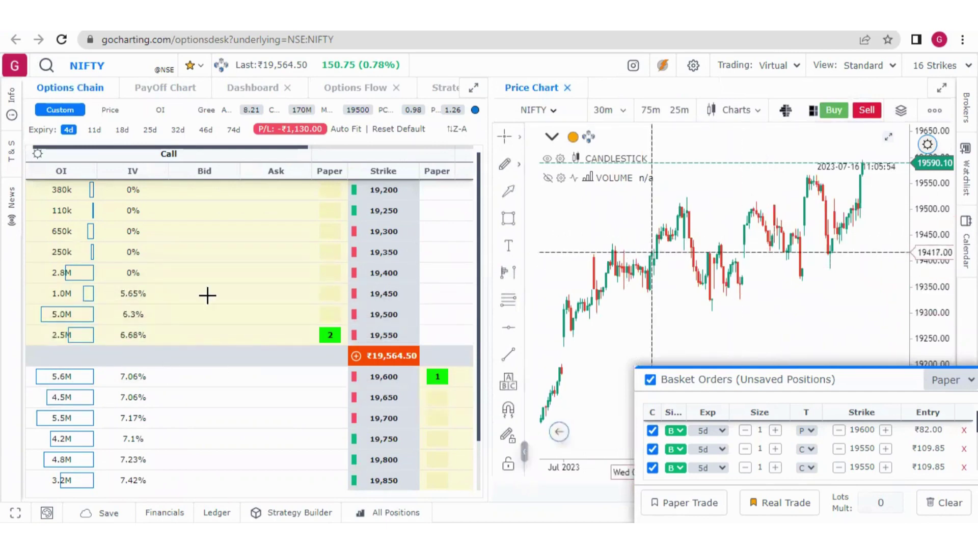
mouse_move(165, 313)
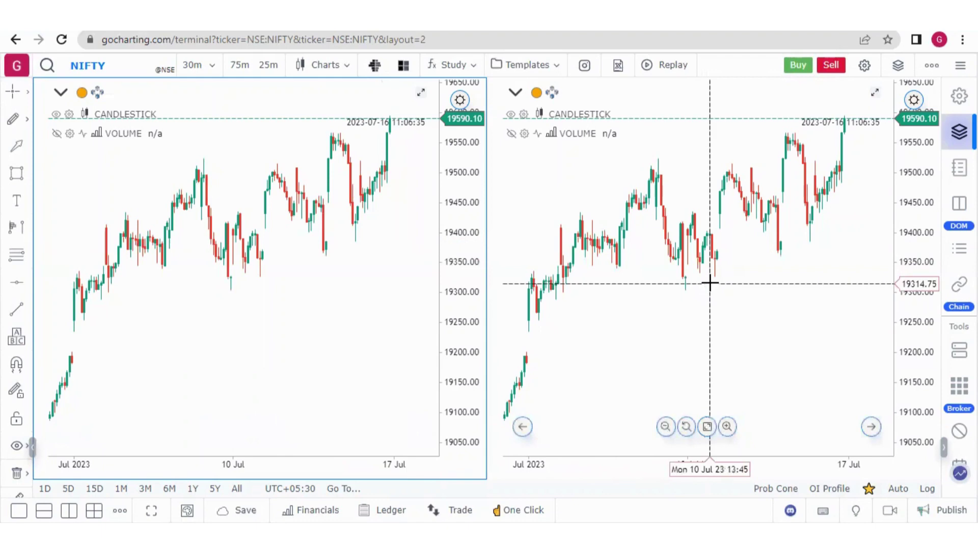
Set the right NIFTY chart to 1 Minute candles, leaving the left chart on 30m.
left_click(767, 276)
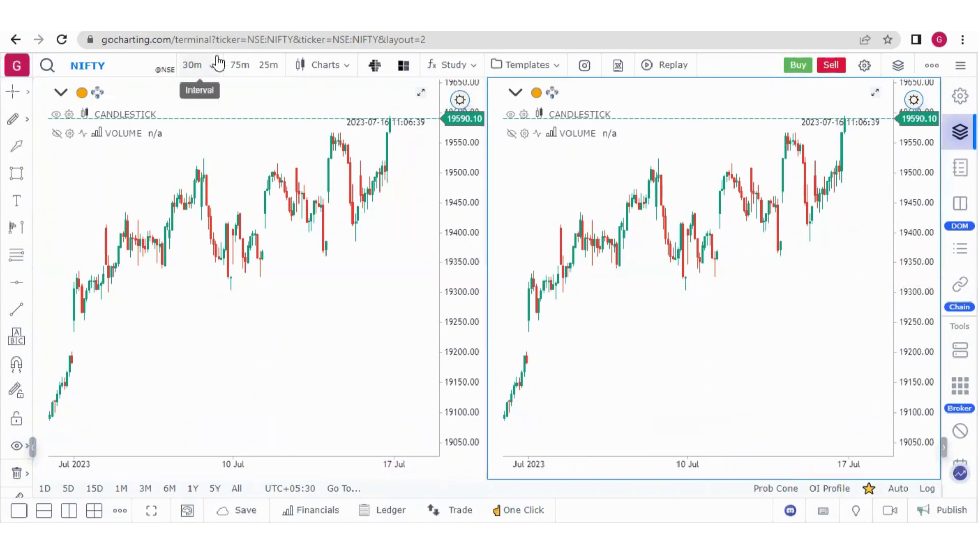
left_click(194, 66)
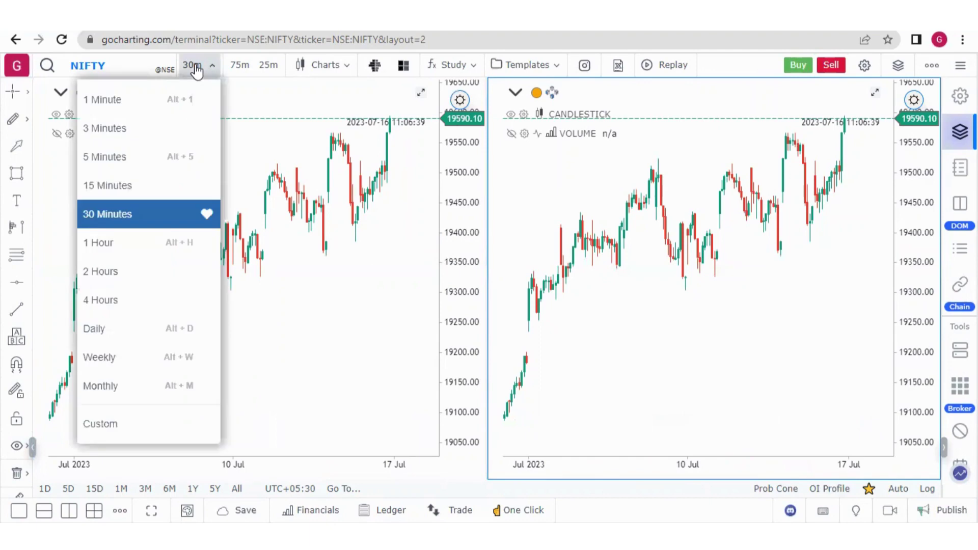
left_click(321, 66)
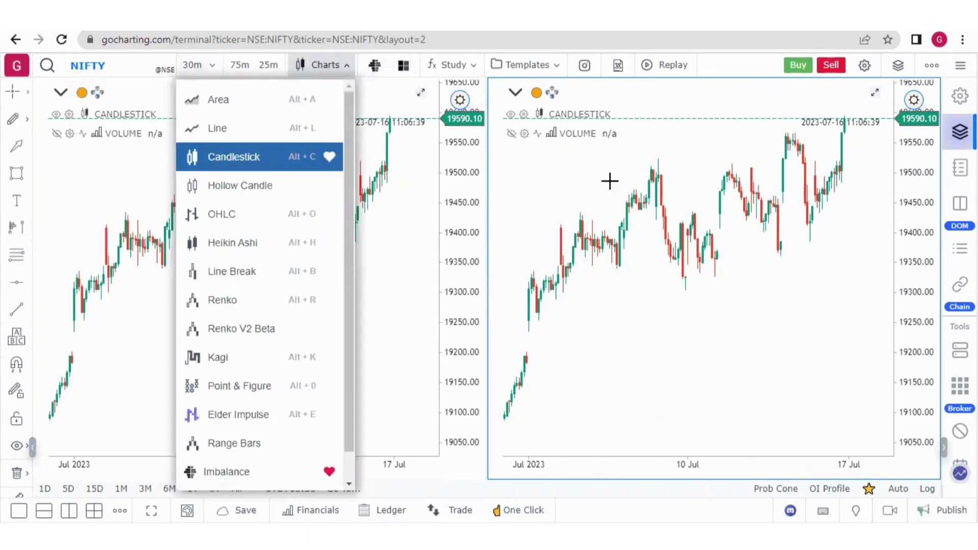
left_click(648, 224)
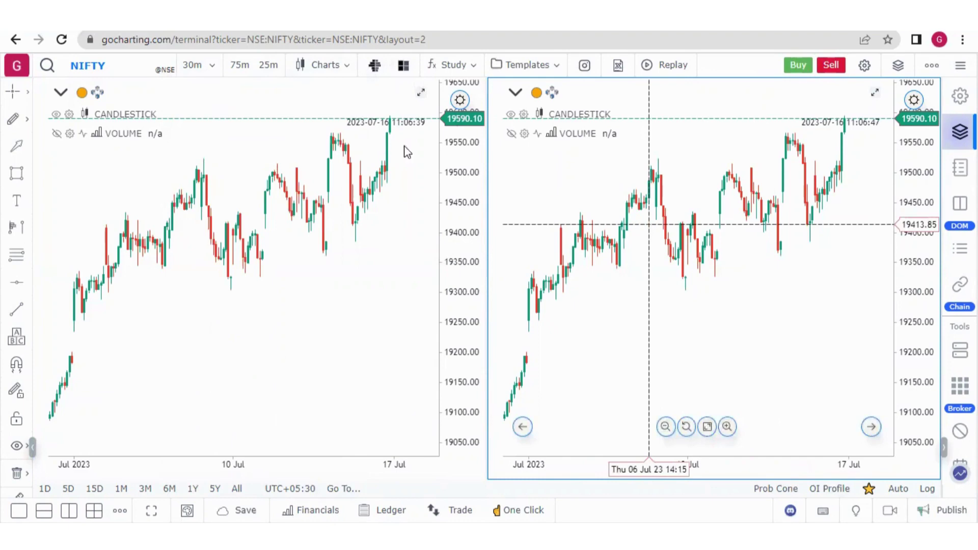
left_click(194, 65)
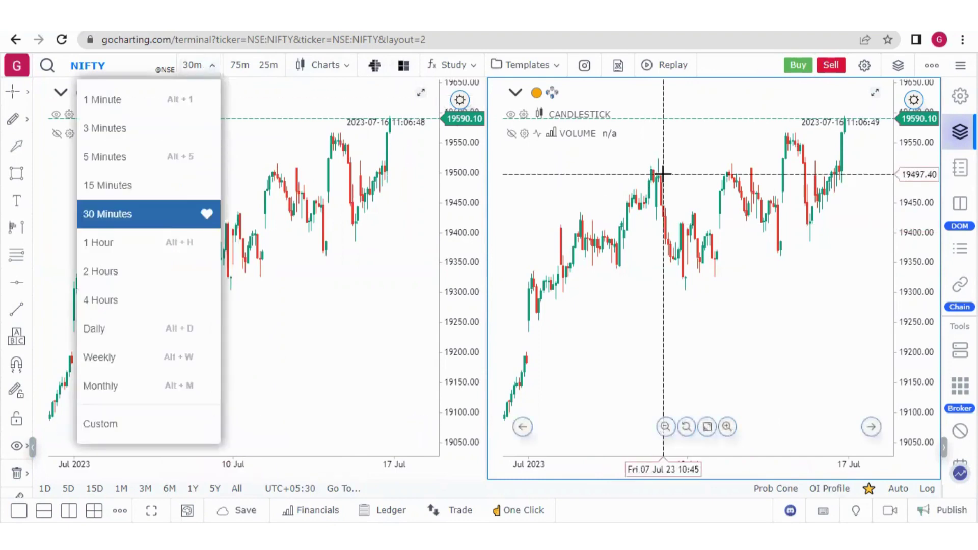
left_click(657, 171)
left_click(193, 67)
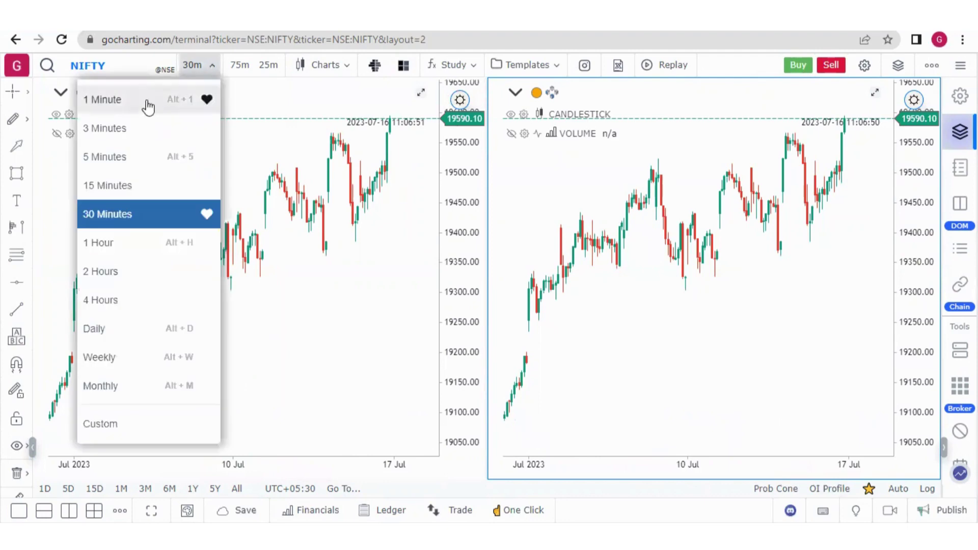
left_click(147, 102)
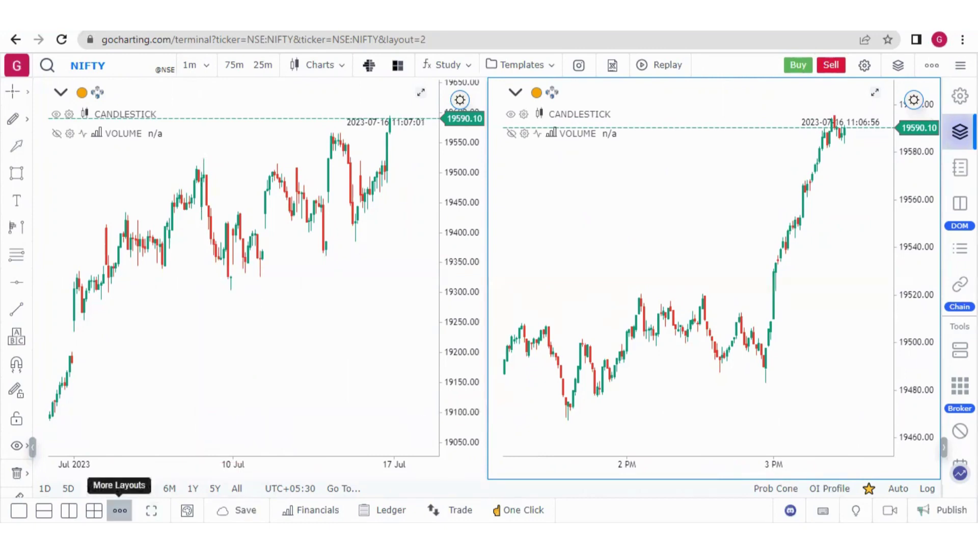
Review the layout and sync options, then make the right and then the left chart active.
left_click(119, 510)
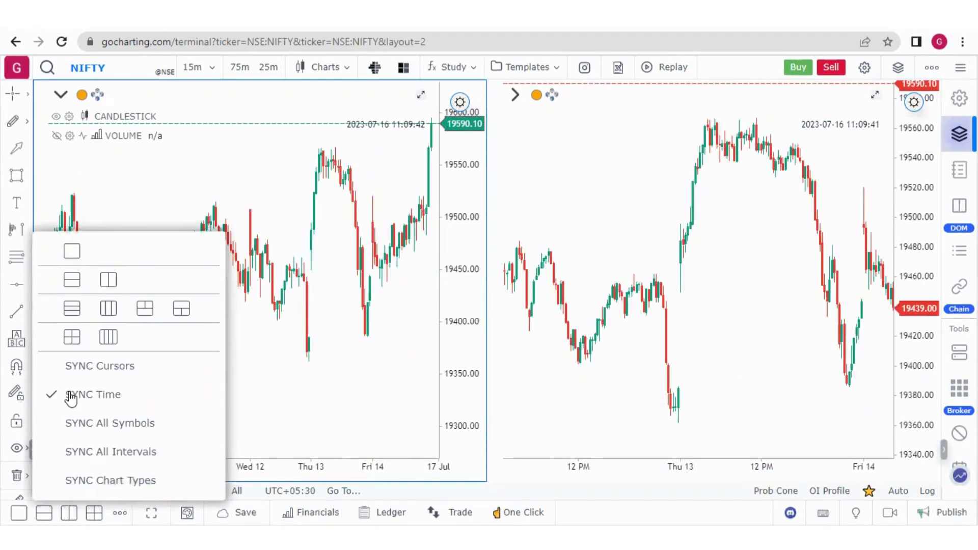
left_click(293, 348)
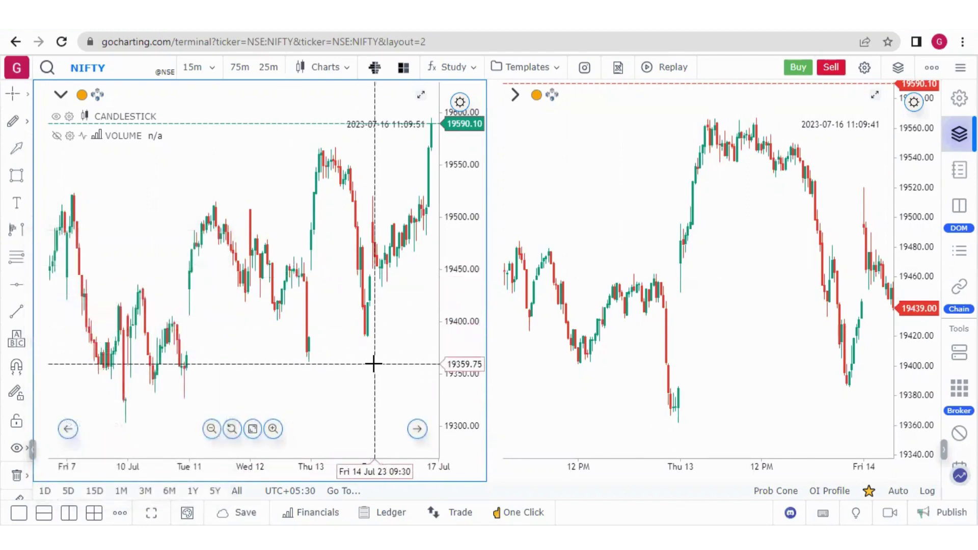
left_click(577, 225)
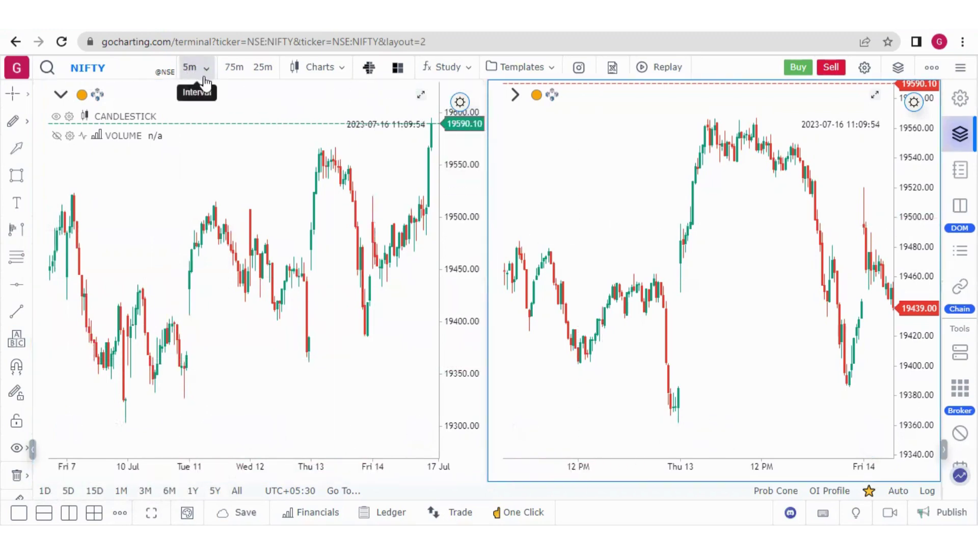
left_click(306, 350)
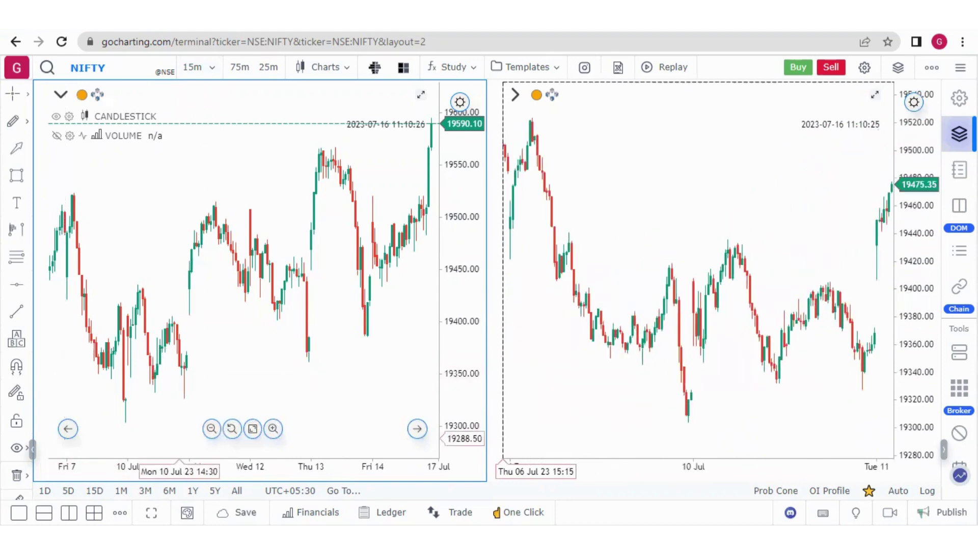
Turn on symbol and interval syncing for both charts and bring up the chart type list.
left_click(120, 513)
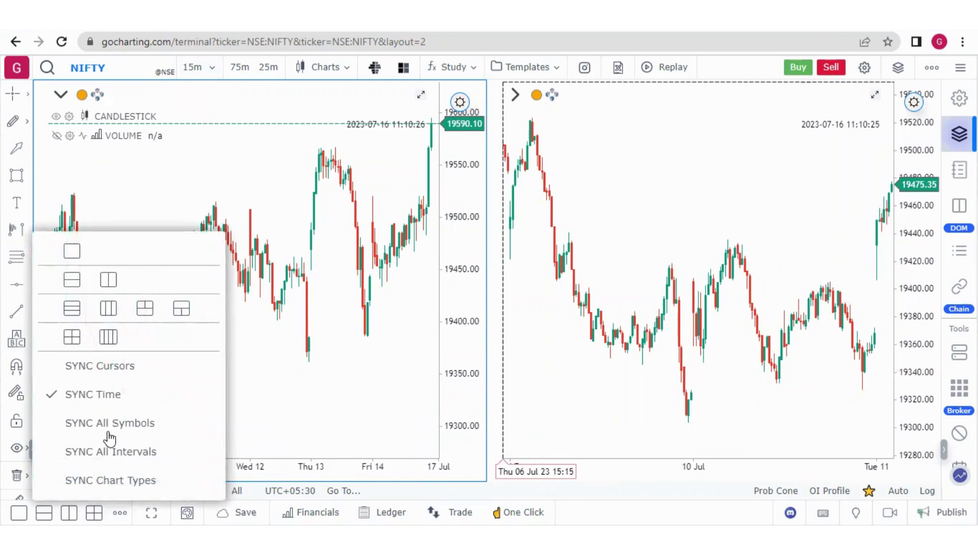
left_click(110, 437)
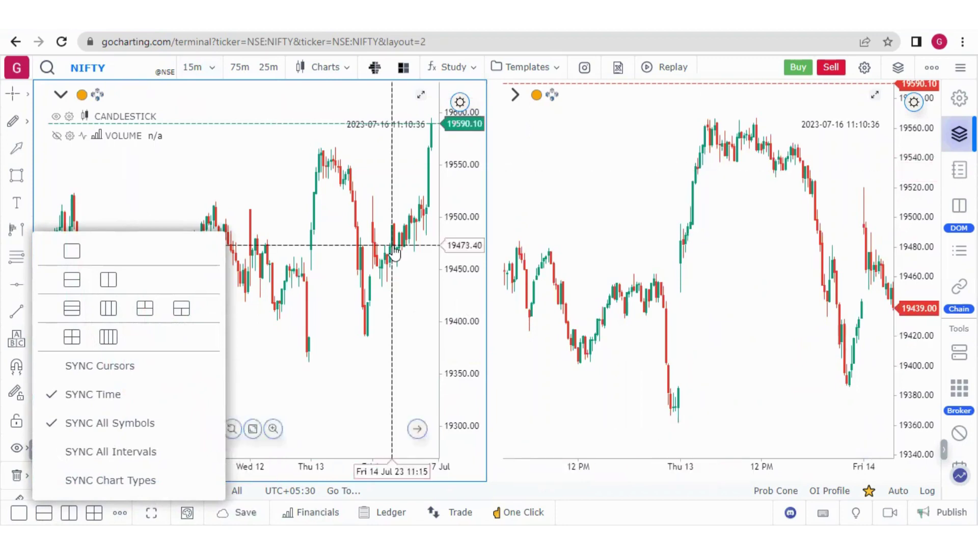
left_click(62, 454)
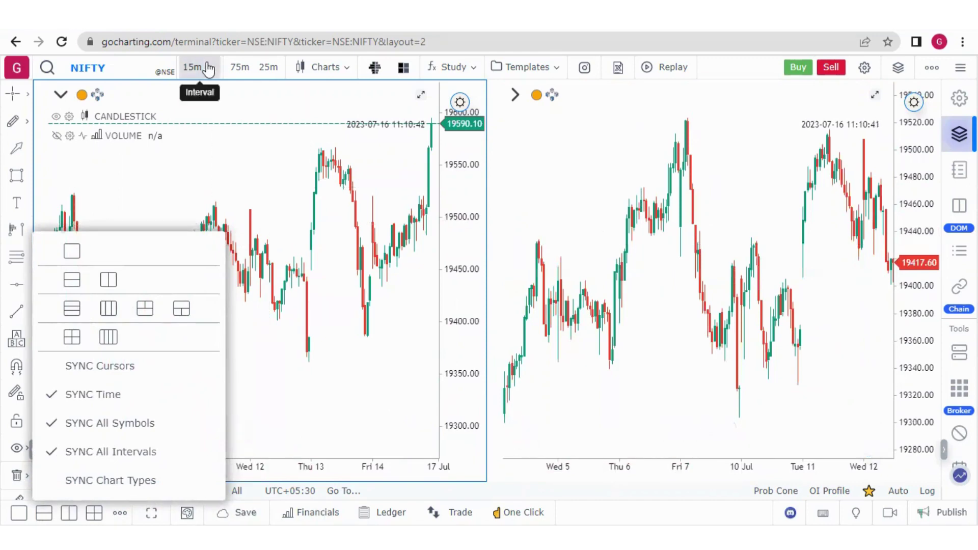
left_click(594, 176)
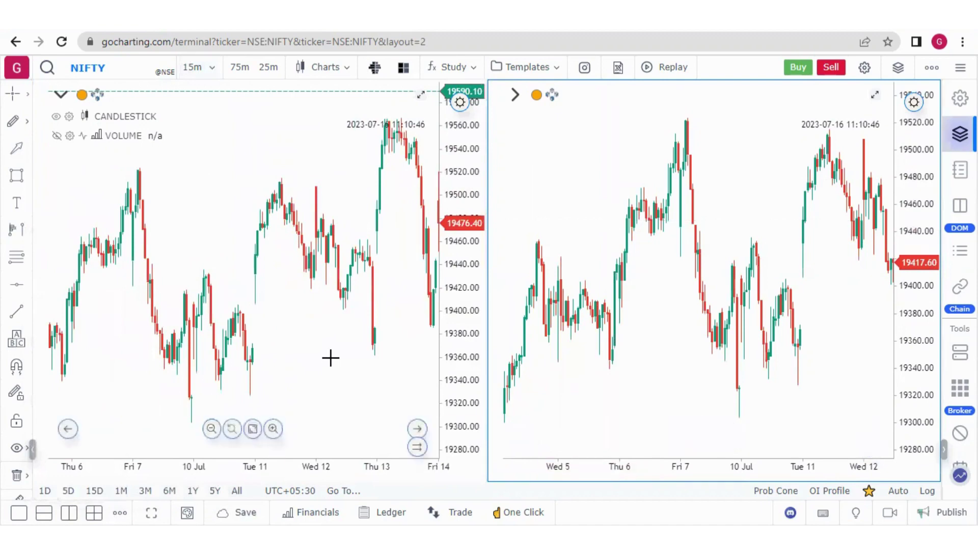
left_click(120, 512)
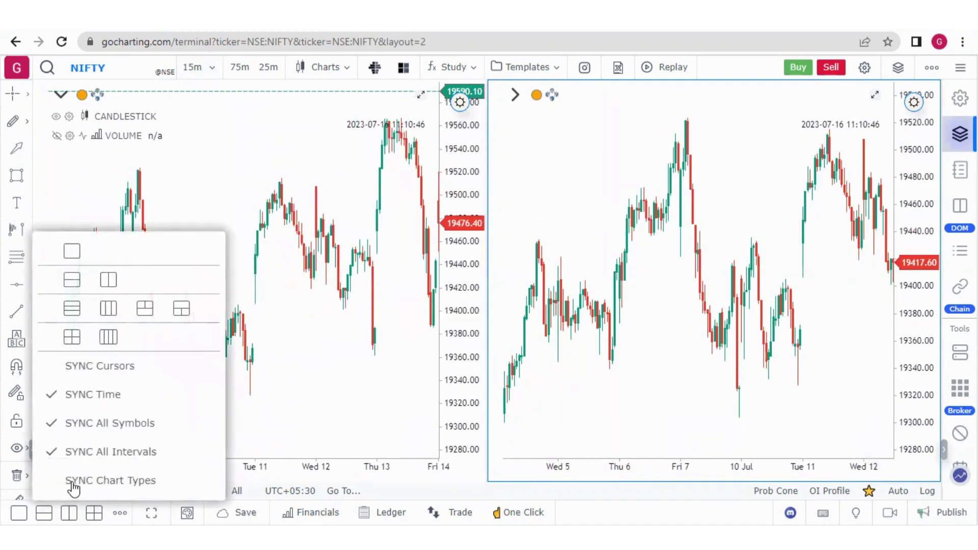
left_click(339, 69)
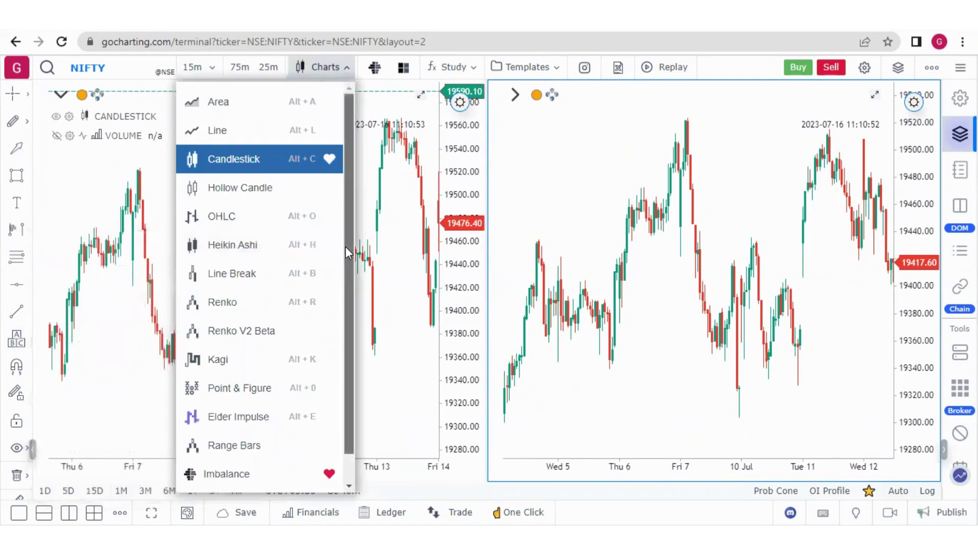
Switch both charts to the Imbalance chart type and load the NIFTY-I continuous future.
scroll(348, 344, "down", 1)
left_click(245, 443)
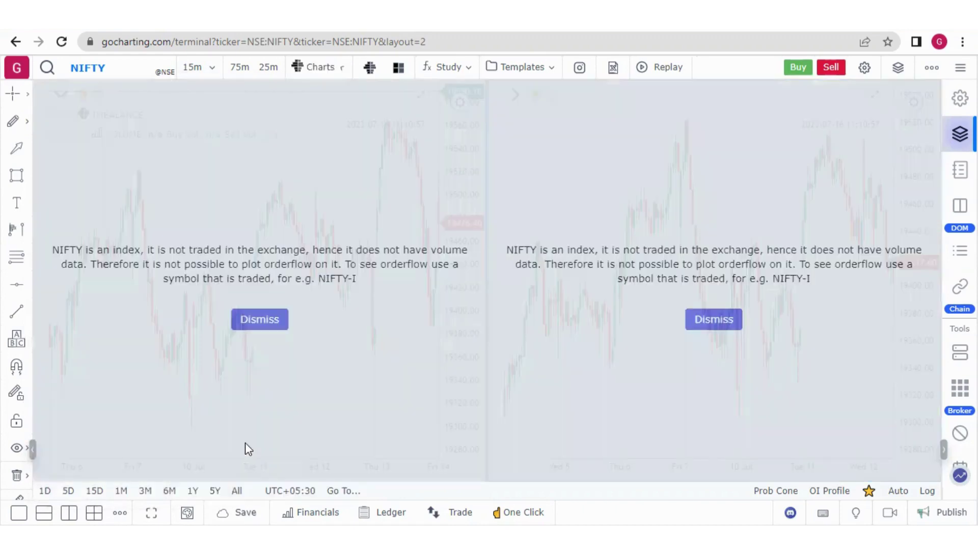
left_click(132, 71)
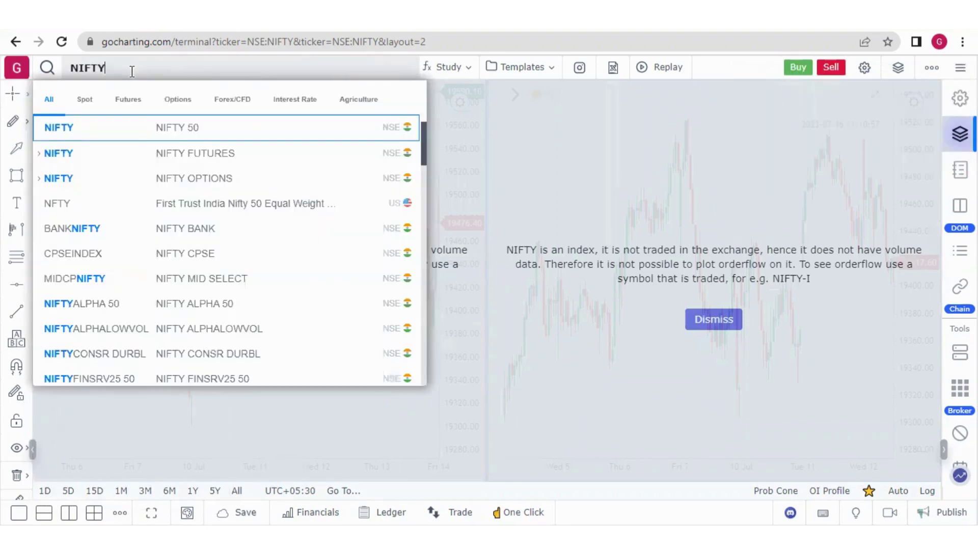
left_click(194, 153)
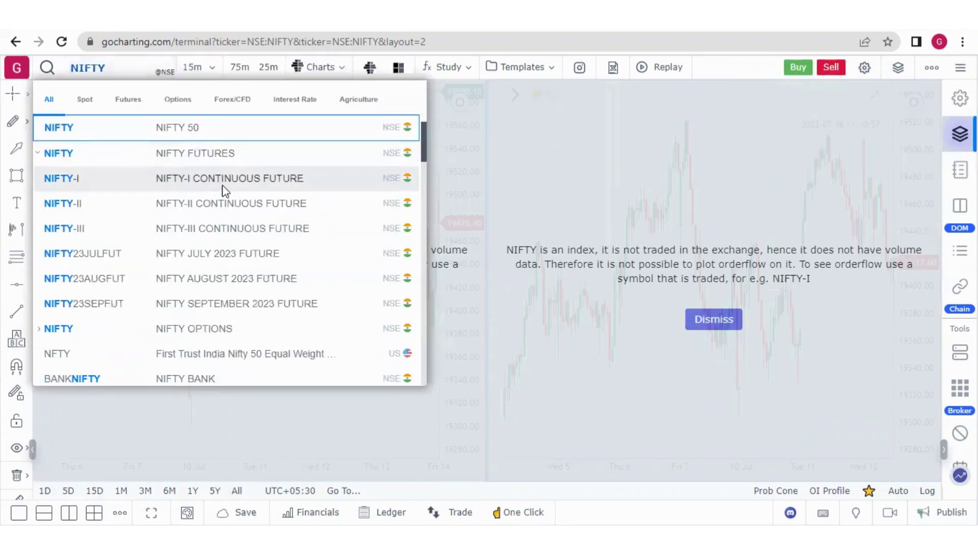
left_click(224, 191)
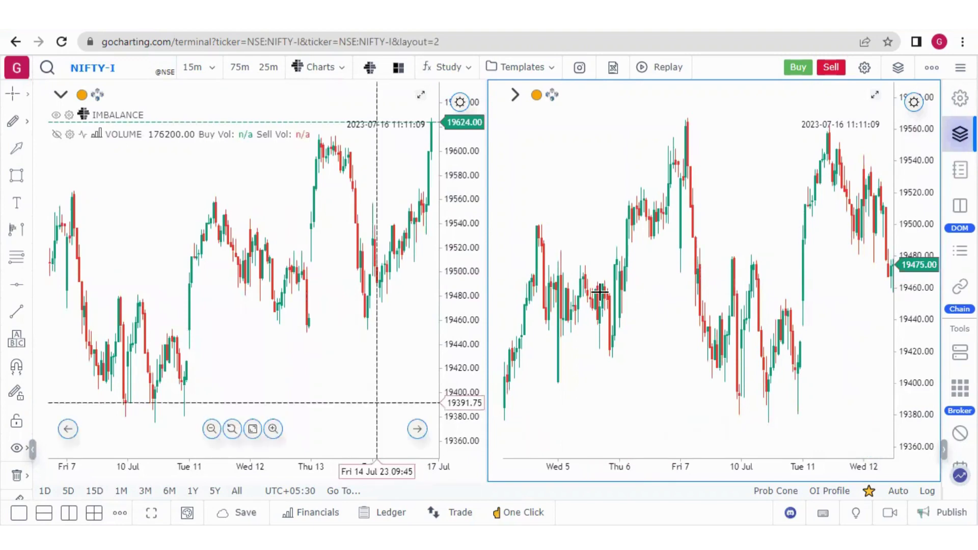
Zoom into both NIFTY-I charts and pan the right one to show footprint volume cells.
left_click(273, 429)
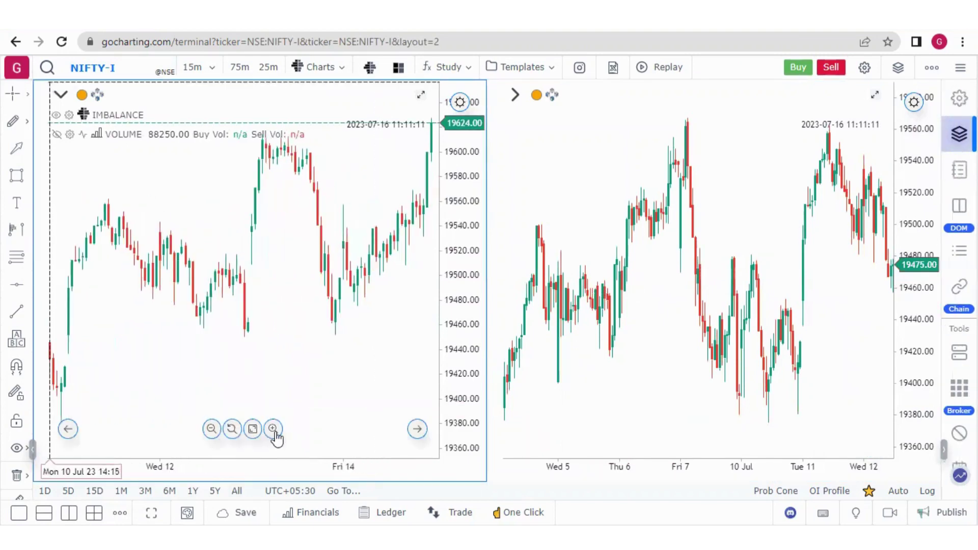
left_click(273, 429)
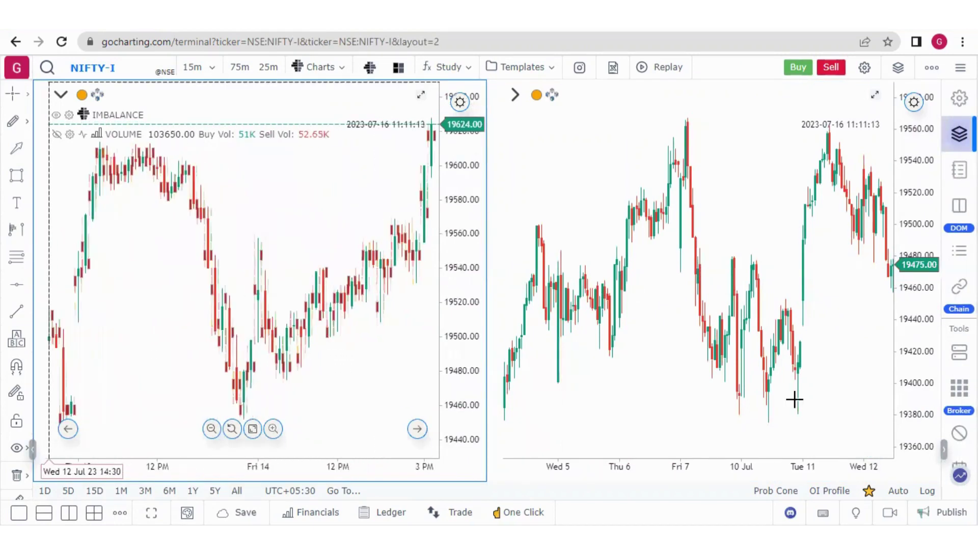
scroll(794, 400, "up", 5)
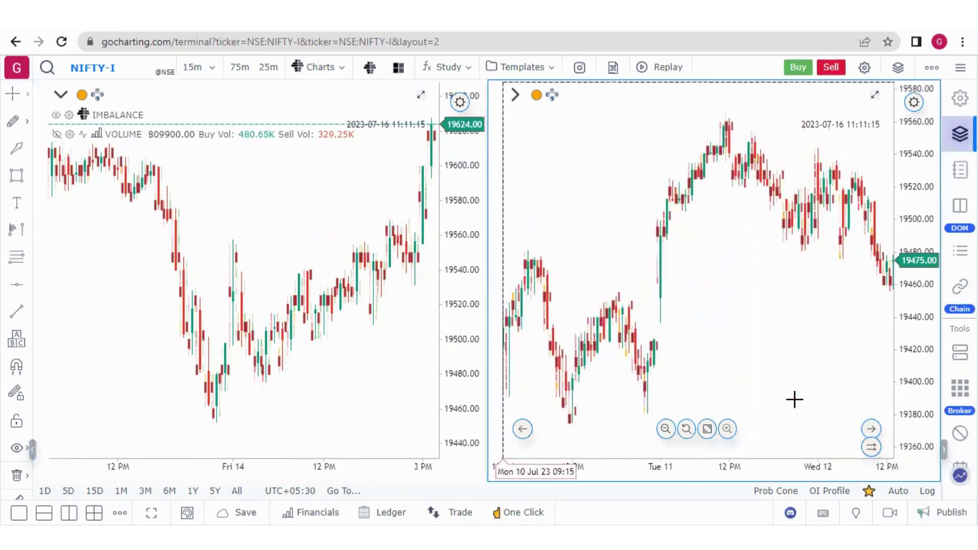
scroll(795, 400, "up", 2)
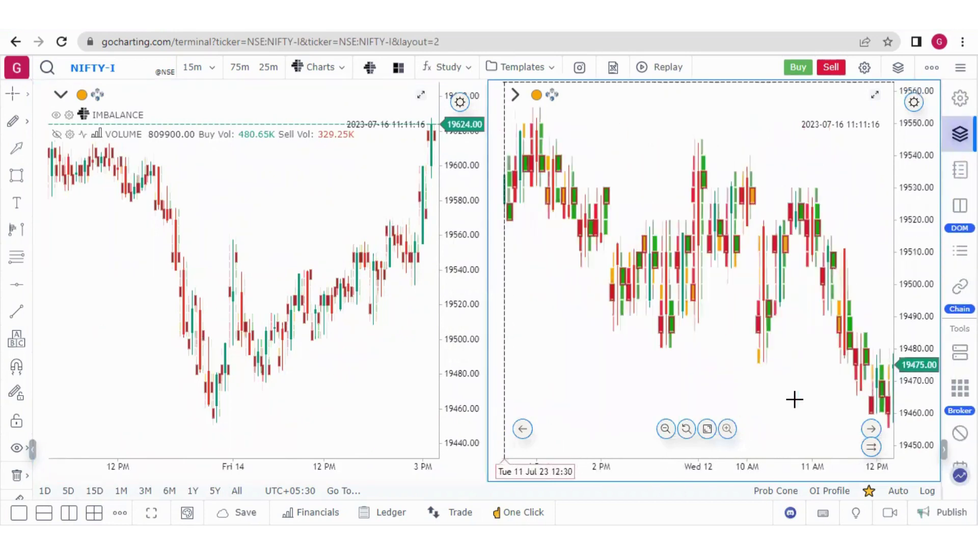
scroll(794, 399, "up", 5)
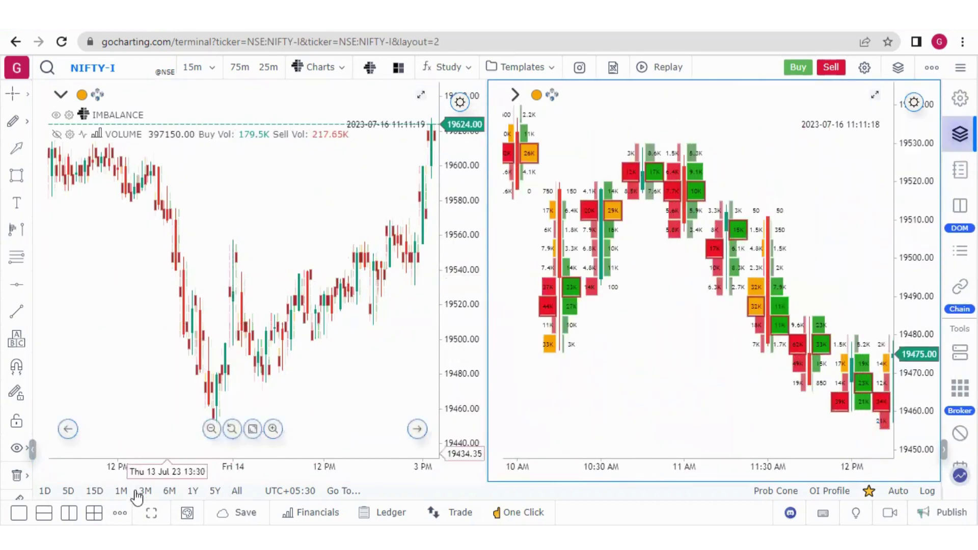
left_click(255, 218)
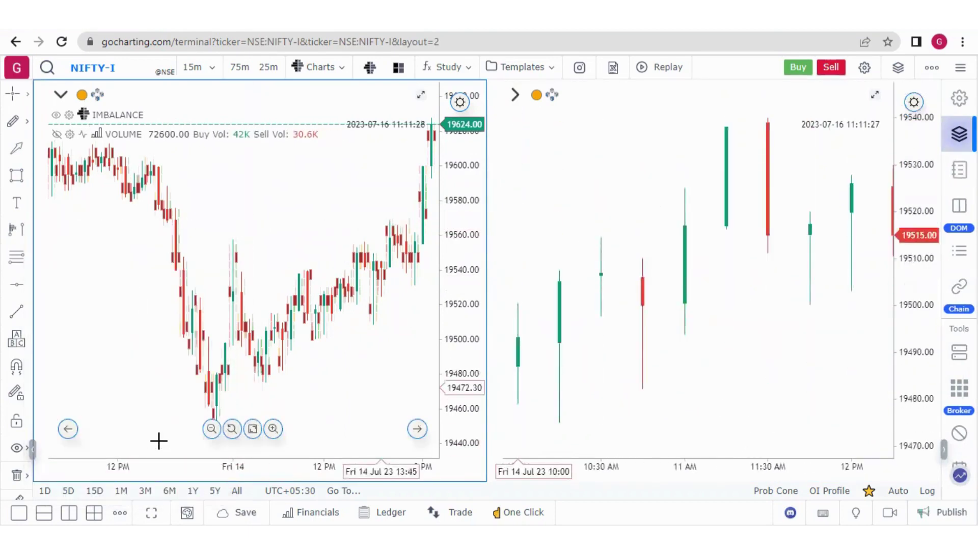
left_click(673, 240)
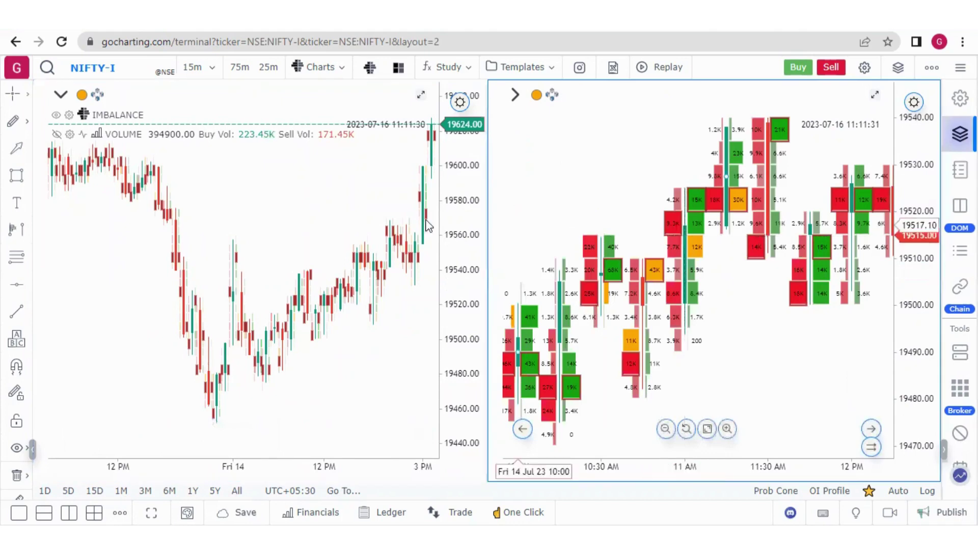
left_click(602, 175)
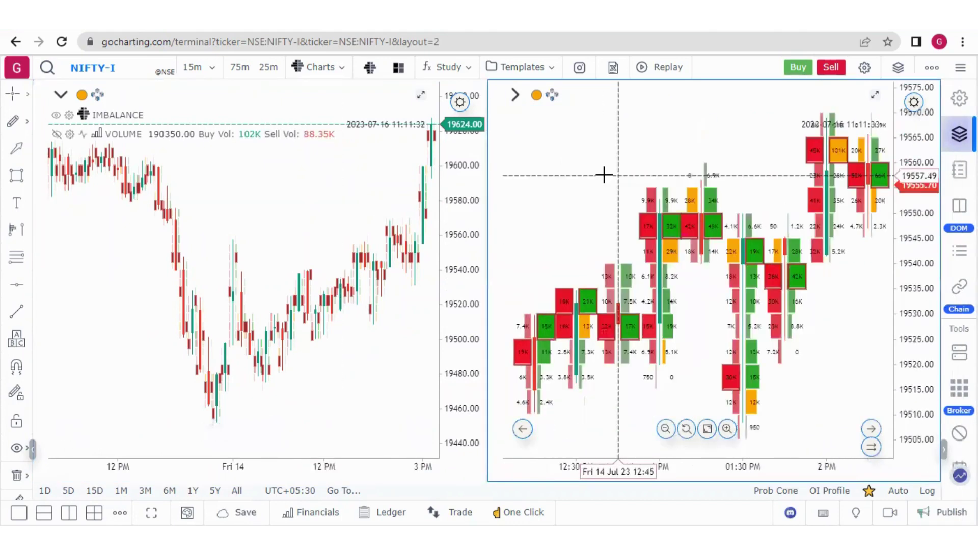
left_click_drag(602, 175, 481, 260)
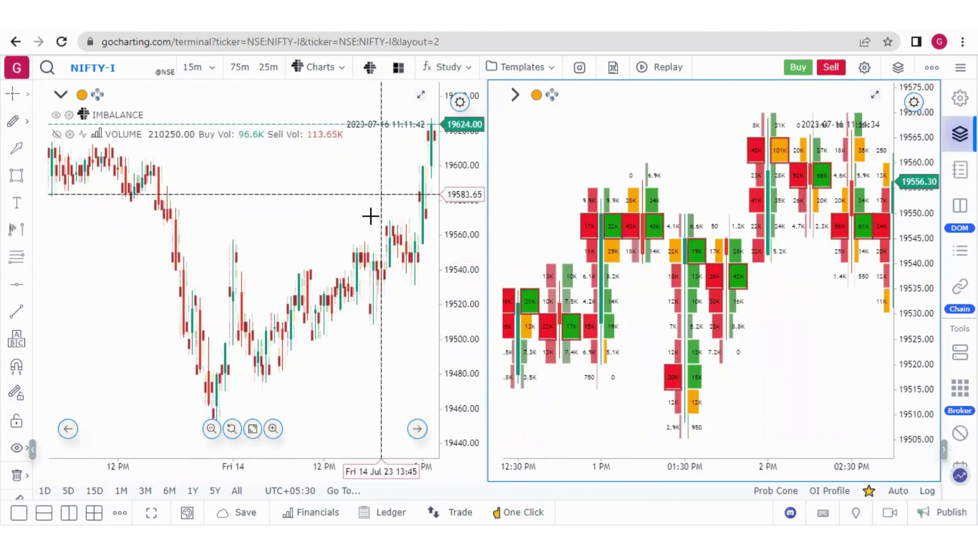
Restore the two-chart layout with Ctrl+2 and set the workspace back to the light theme.
left_click(252, 430)
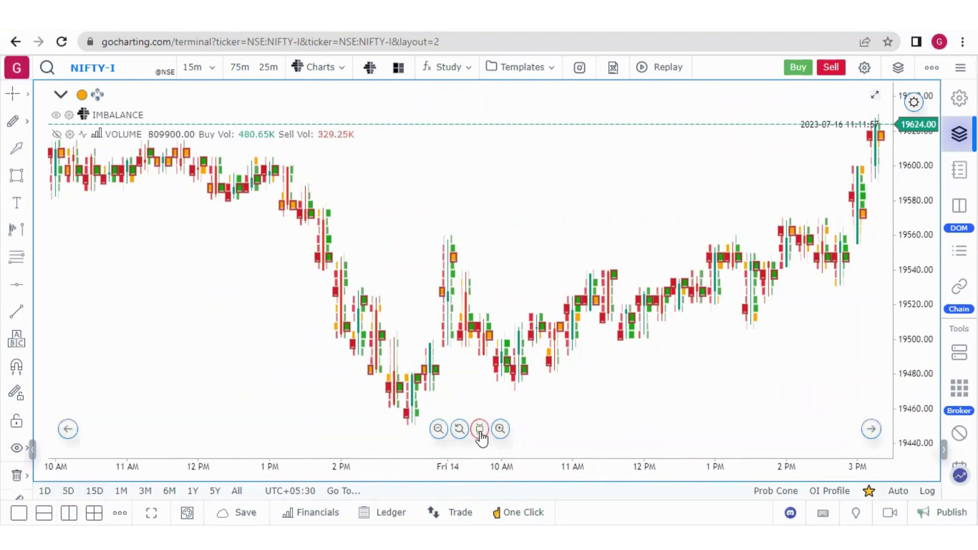
key("ctrl+2")
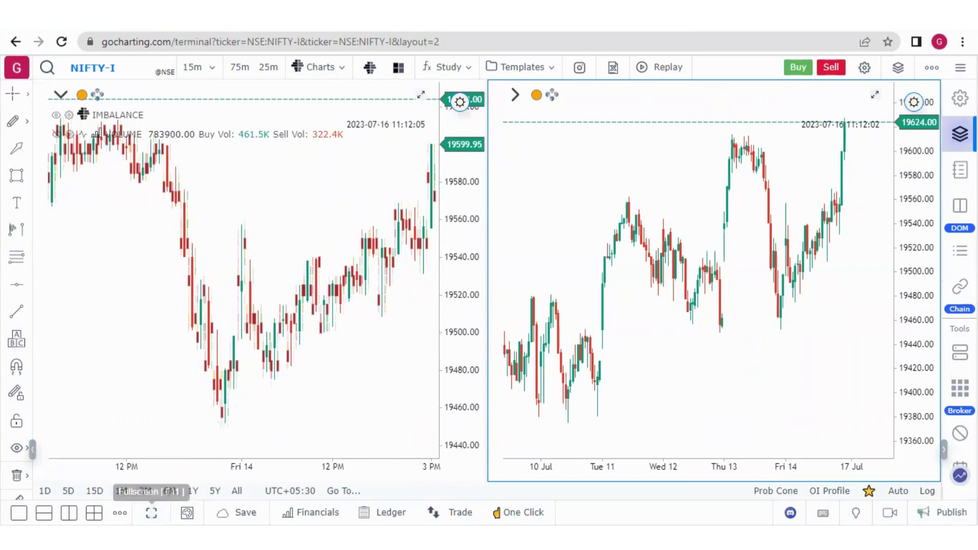
left_click(187, 513)
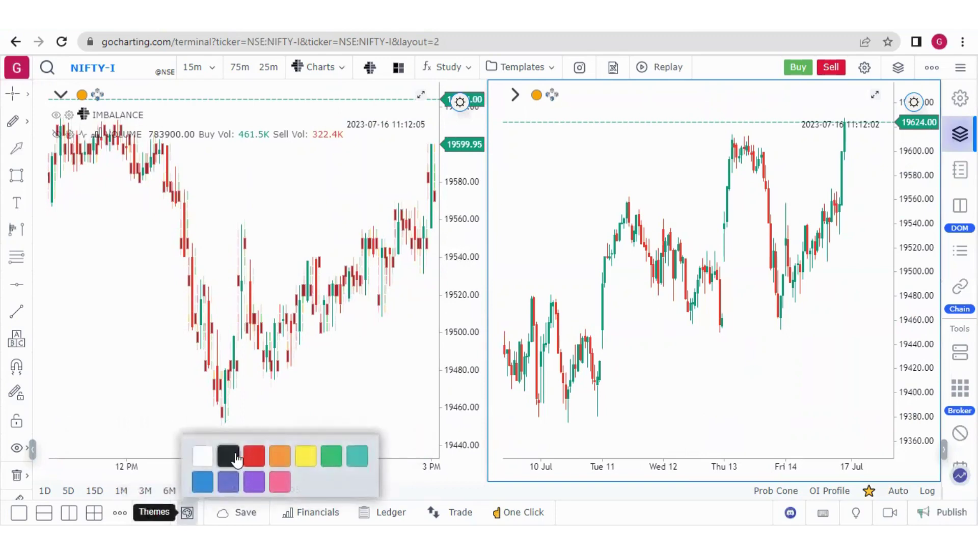
left_click(238, 457)
left_click(209, 461)
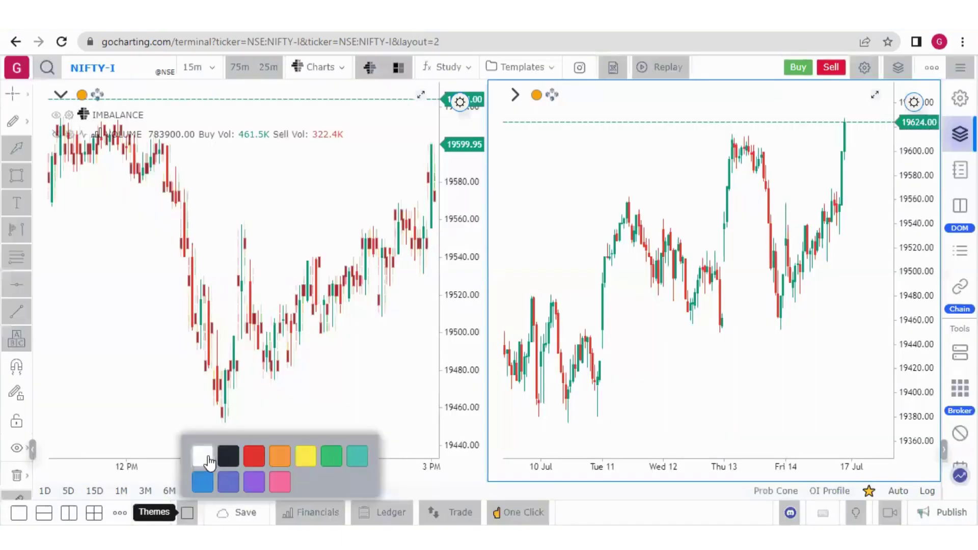
left_click(238, 513)
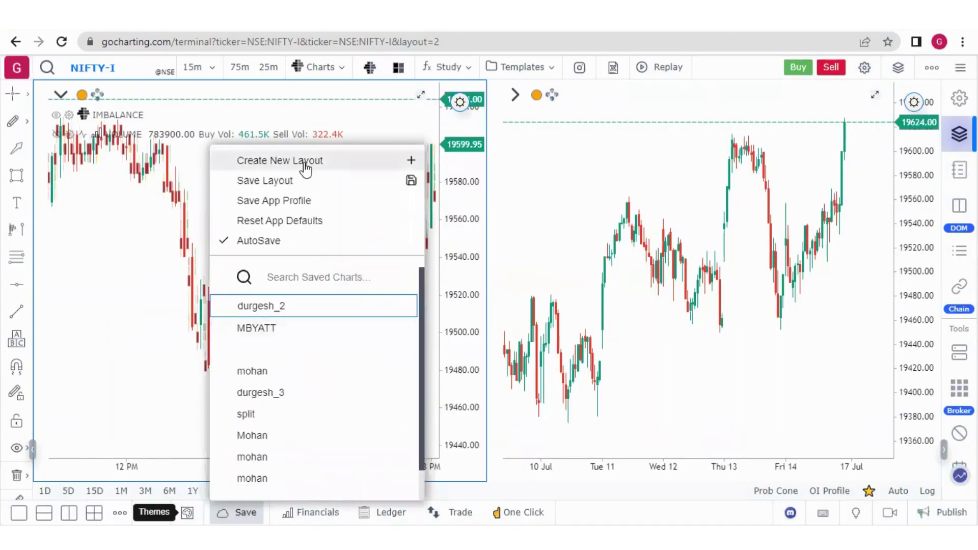
Create a new chart layout named 'multichart'.
left_click(75, 317)
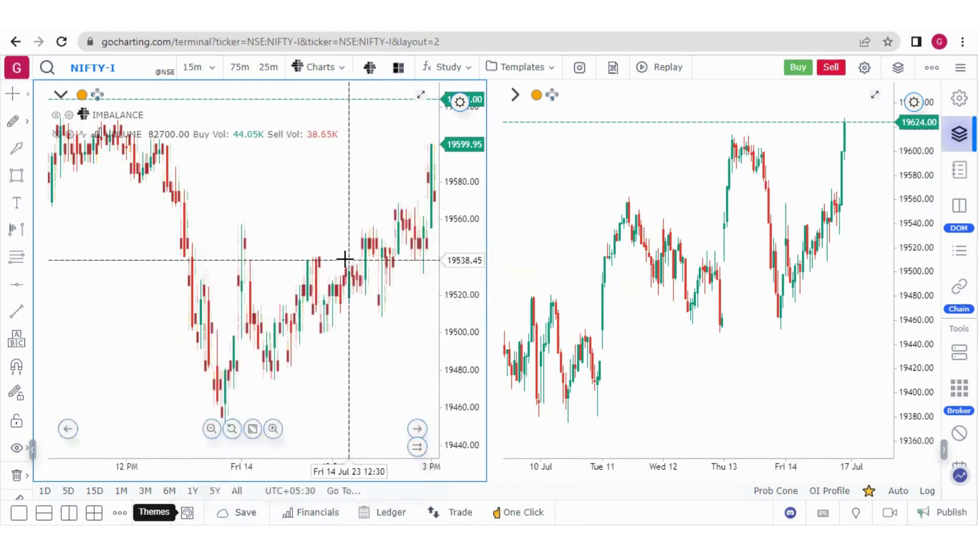
left_click(239, 512)
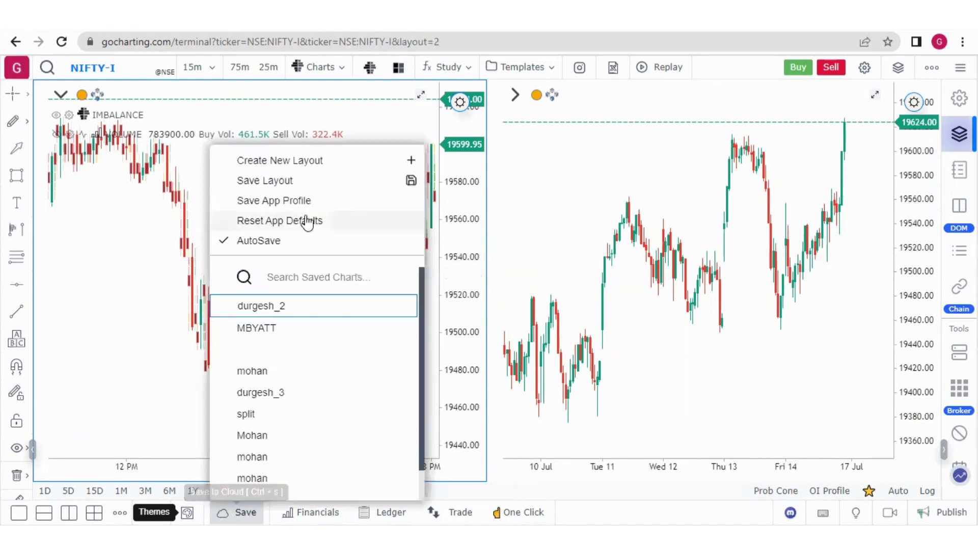
left_click(290, 166)
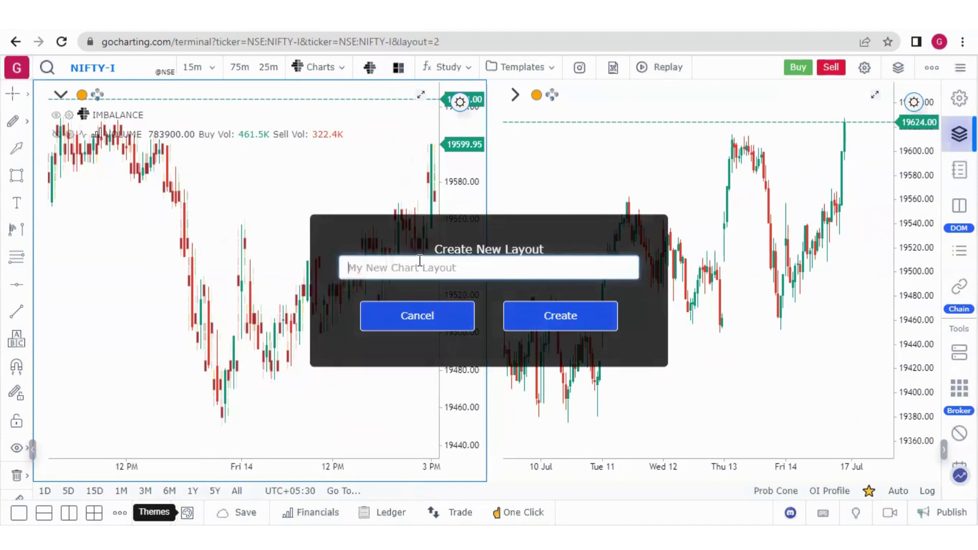
type("multichart")
left_click(559, 316)
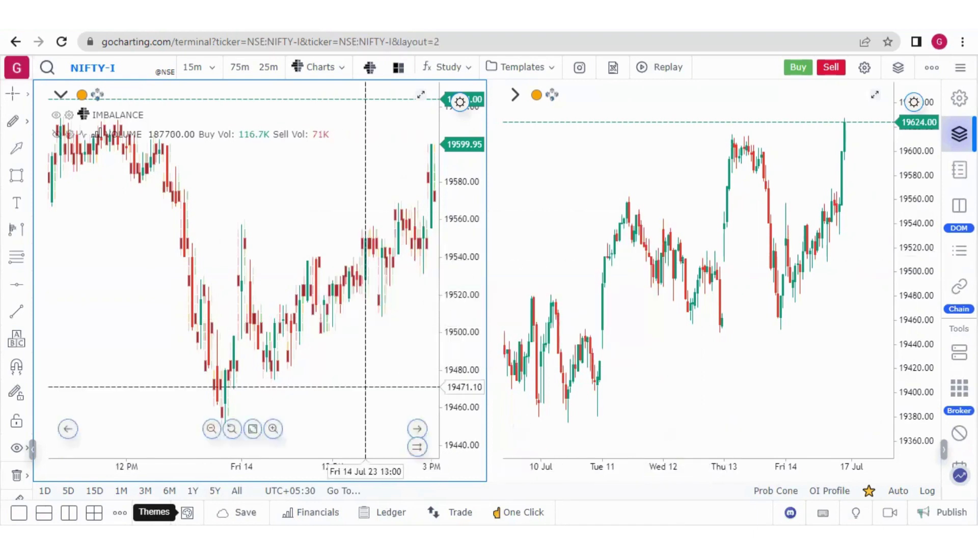
Save the two-chart layout and bring up the list of saved layouts.
left_click(239, 513)
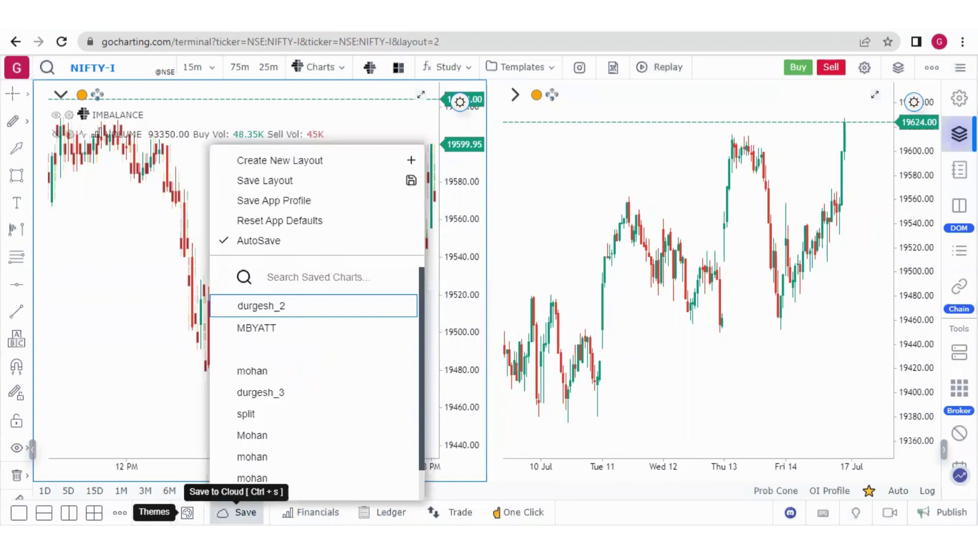
left_click(292, 181)
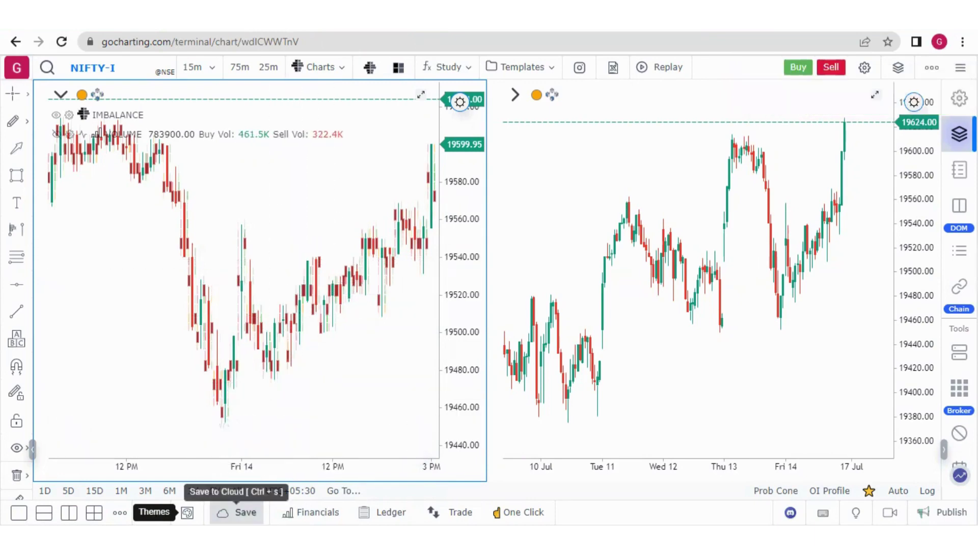
left_click(239, 512)
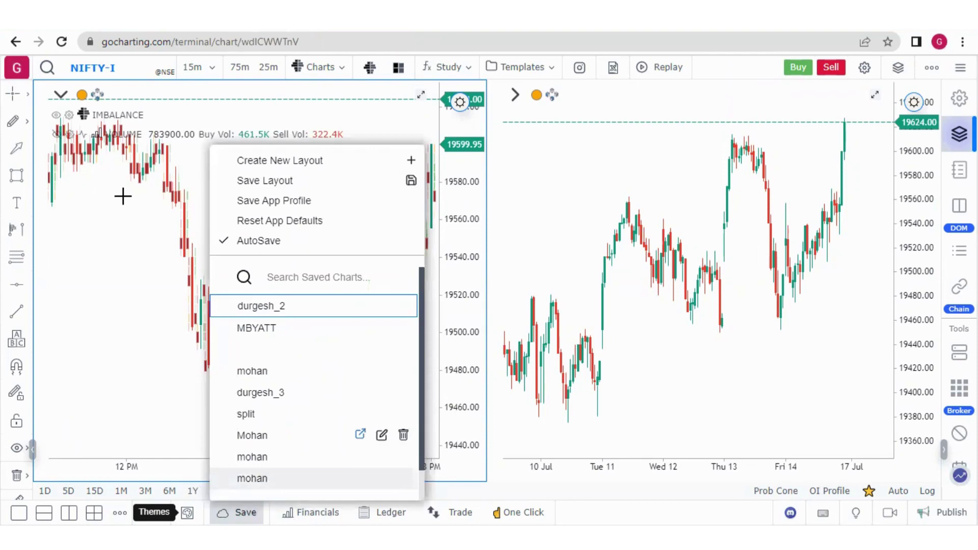
Reload the page and confirm the two-chart layout appears as multichart among saved charts.
left_click(60, 42)
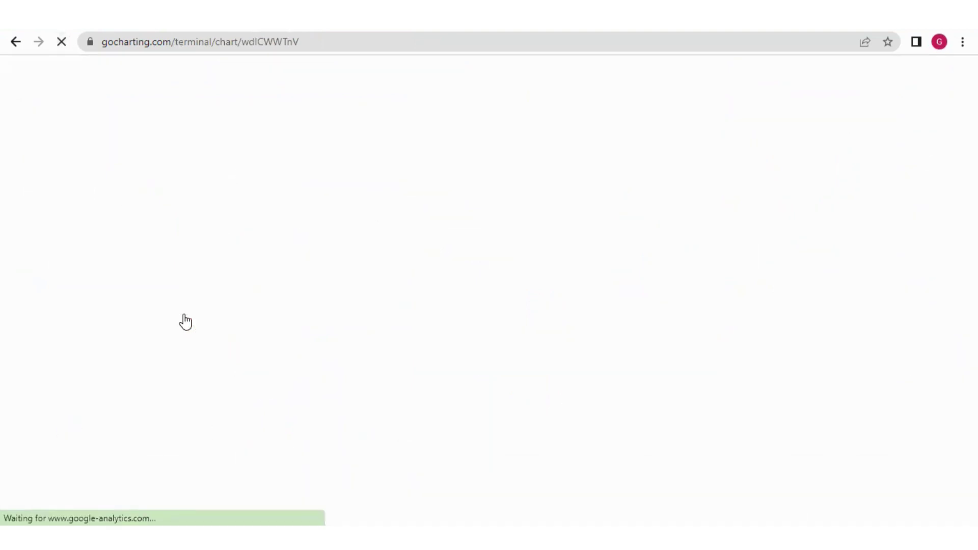
left_click(240, 512)
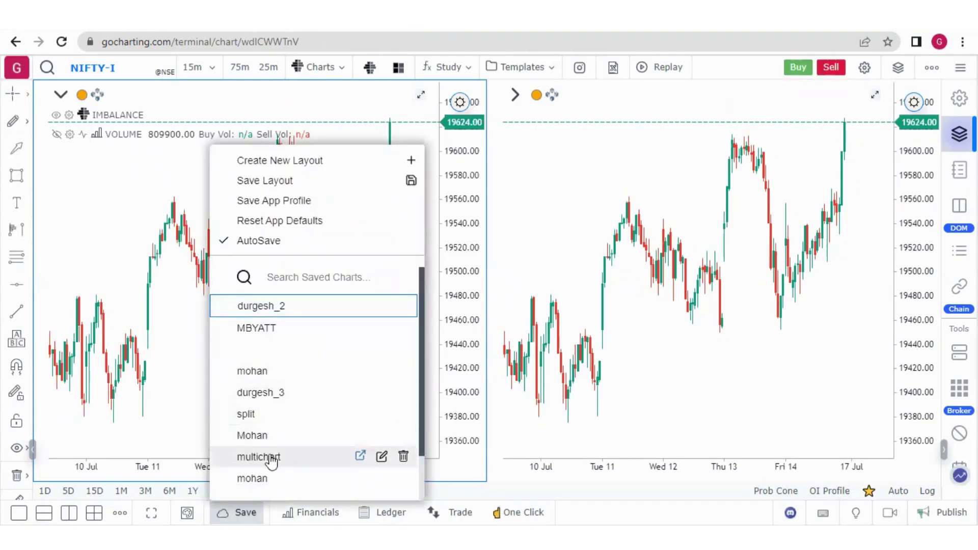
left_click(184, 342)
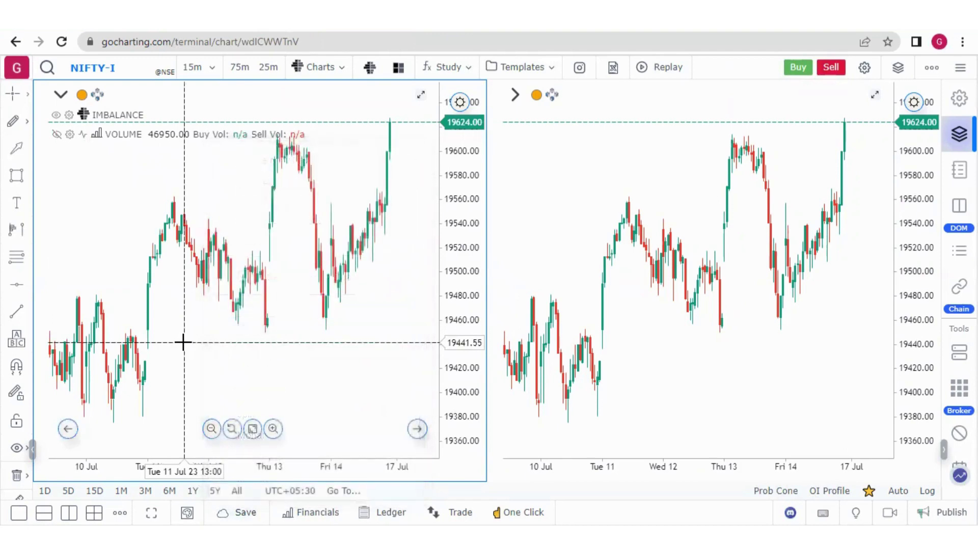
left_click(237, 513)
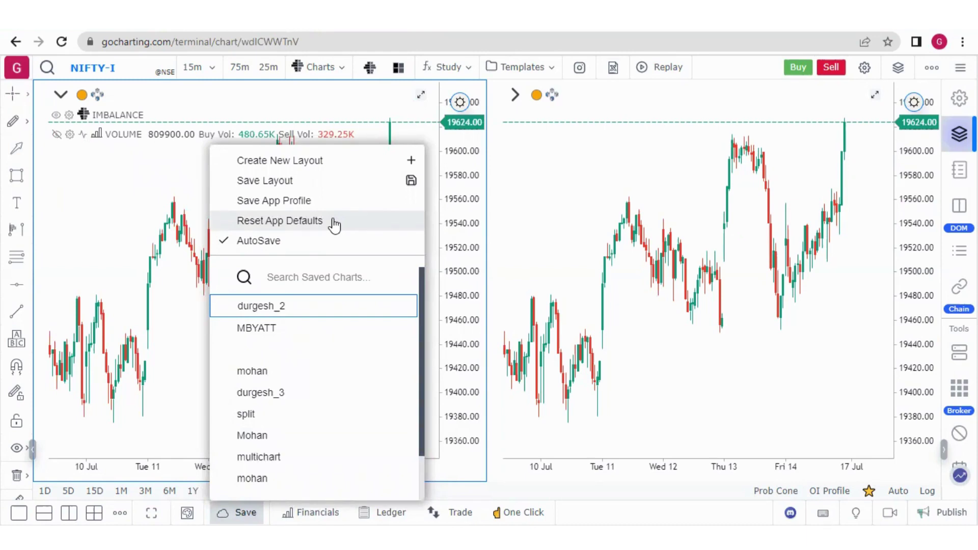
left_click(175, 178)
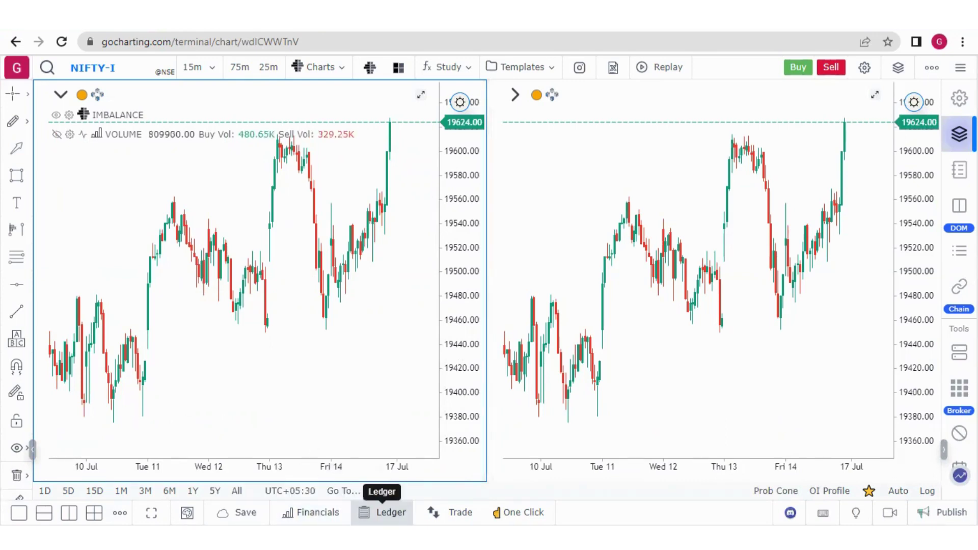
left_click(382, 510)
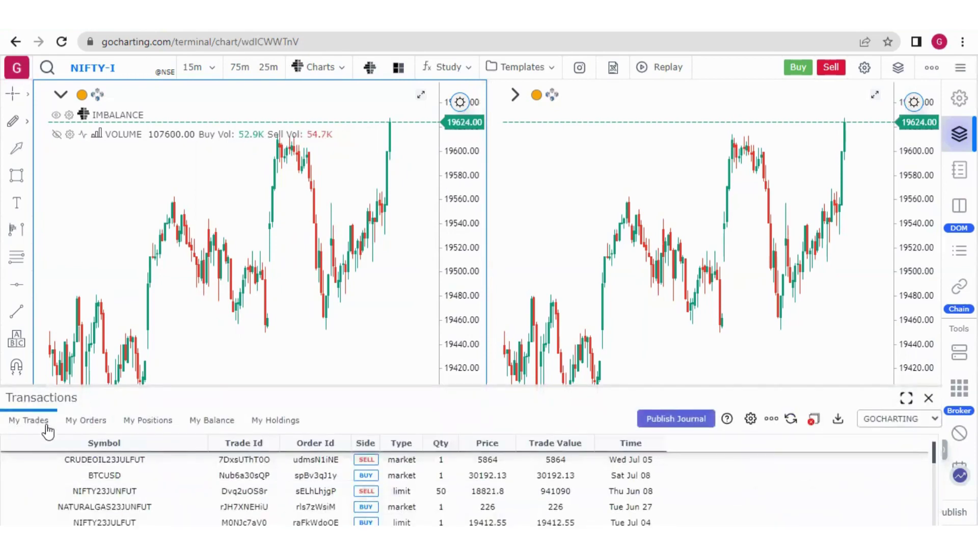
left_click(84, 429)
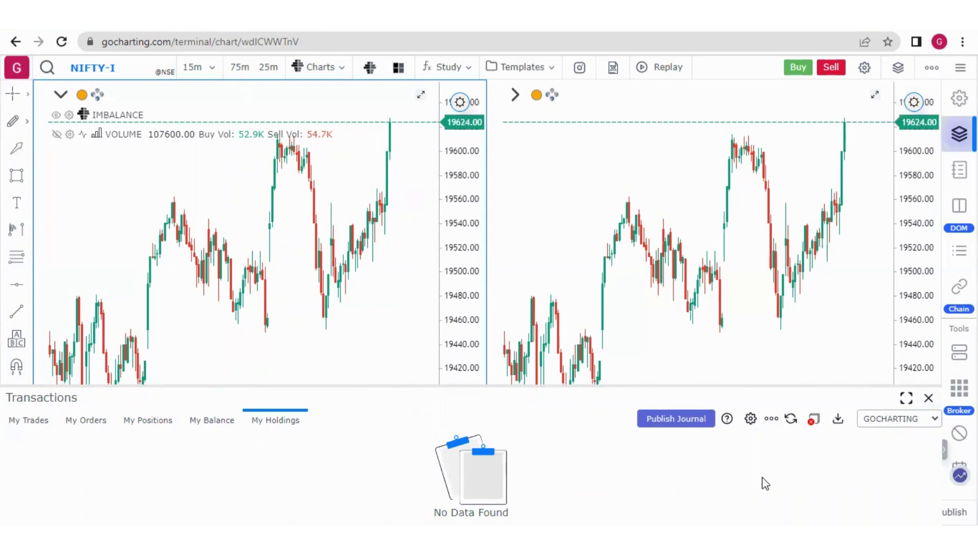
left_click(928, 399)
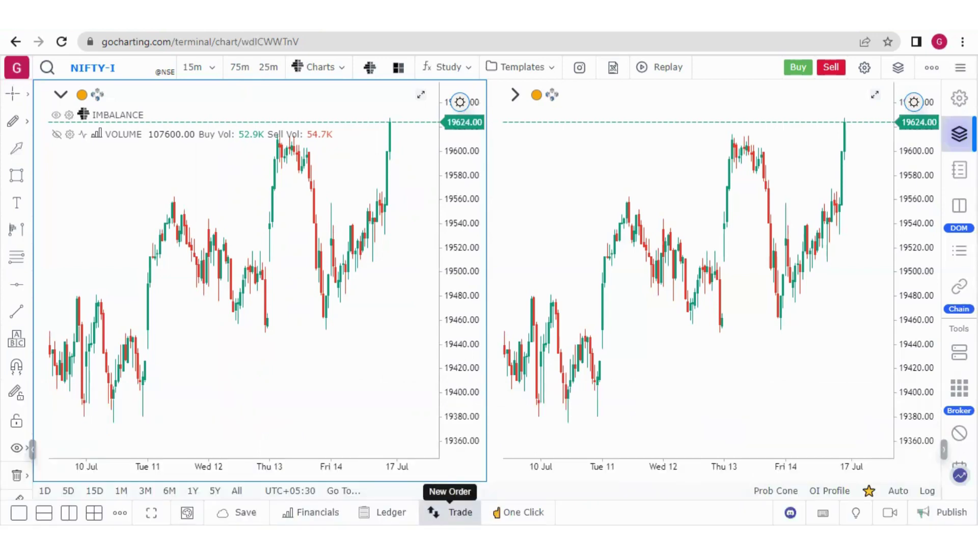
Open the Trade panel, switch the order side to Sell, then close it.
left_click(449, 512)
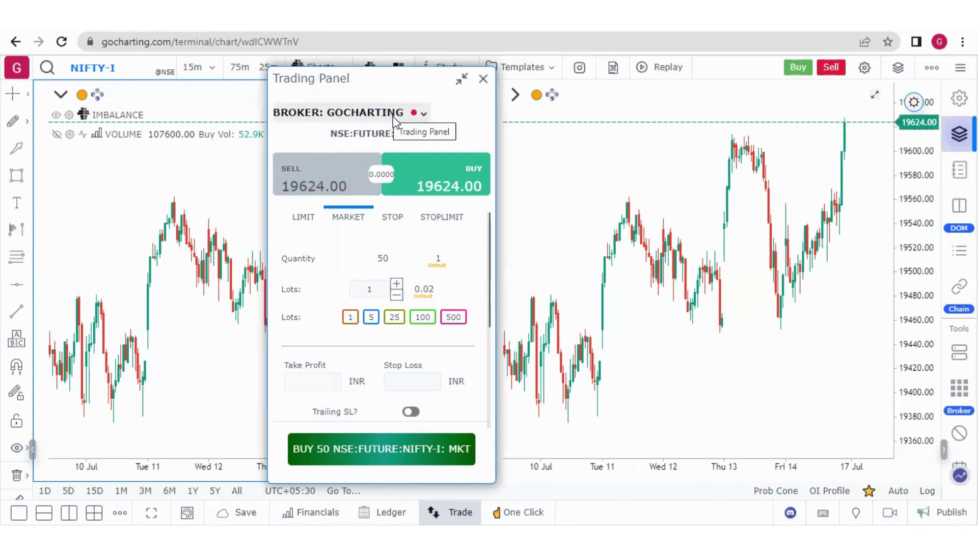
left_click(313, 185)
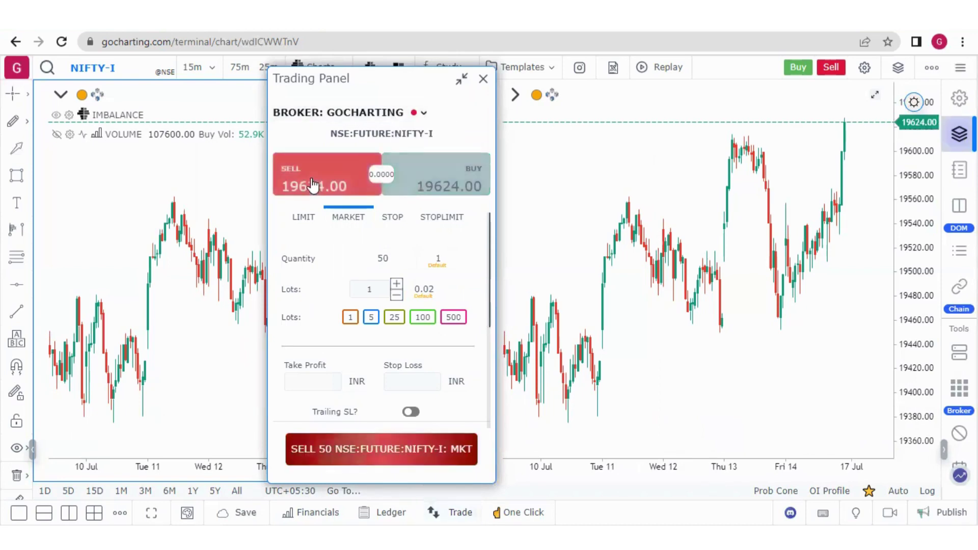
left_click(483, 79)
Show and hide the One Click trading bar, then bring up the Platform Shortcuts list.
left_click(518, 512)
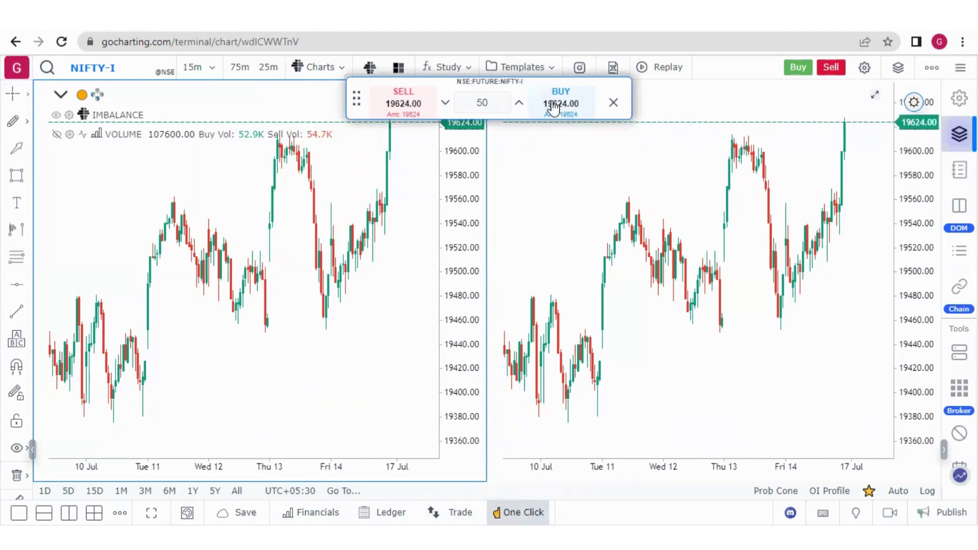
left_click(609, 108)
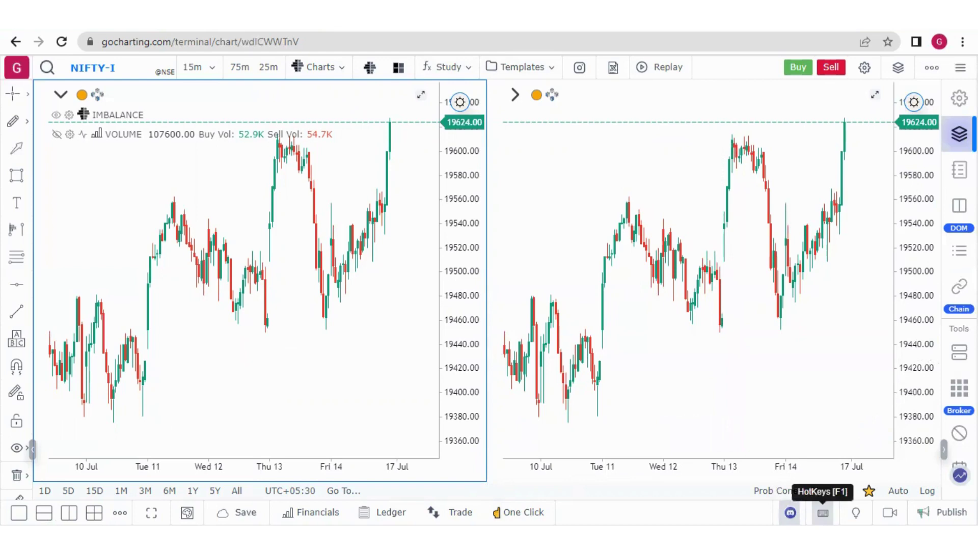
left_click(822, 513)
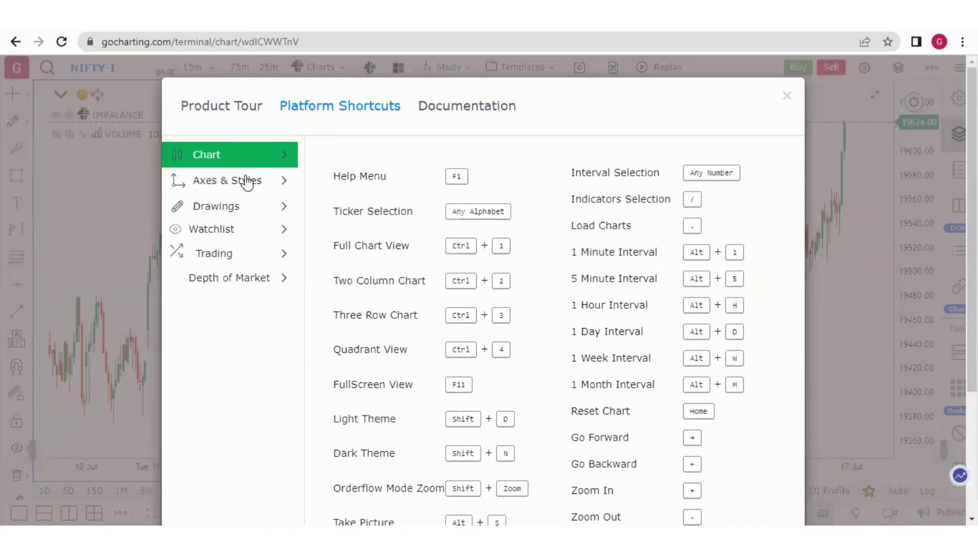
Browse the Axes & Styles, Watchlist, Trading and Drawings shortcut categories, then close the list.
left_click(242, 193)
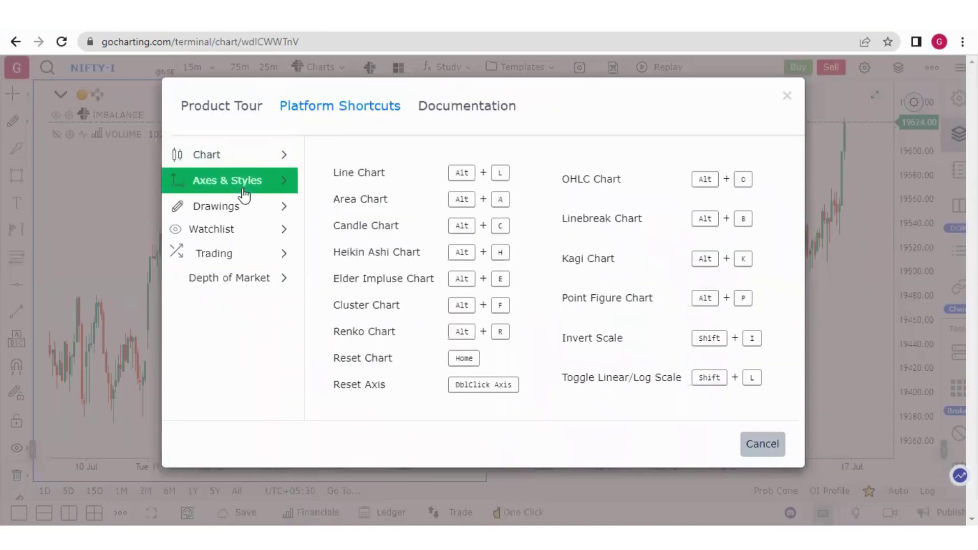
left_click(250, 235)
left_click(254, 257)
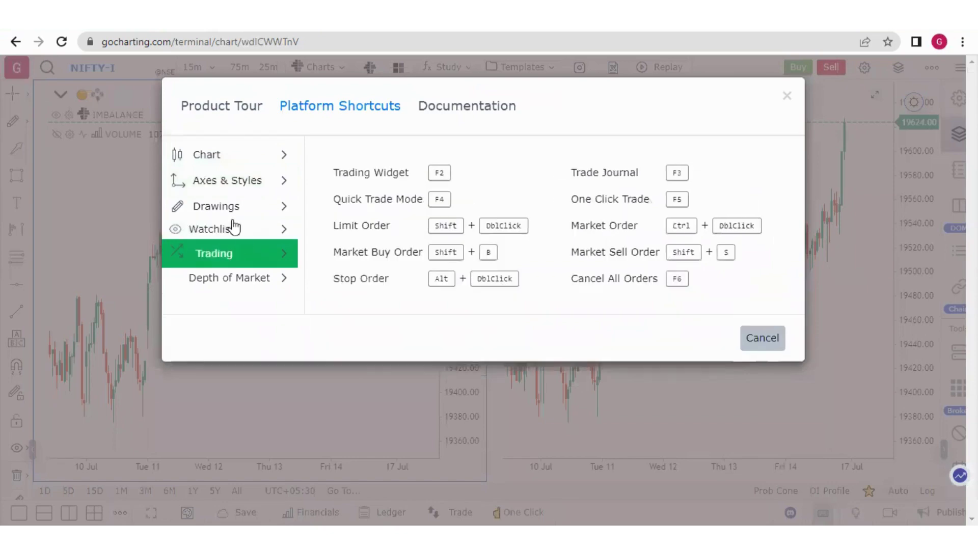
left_click(227, 208)
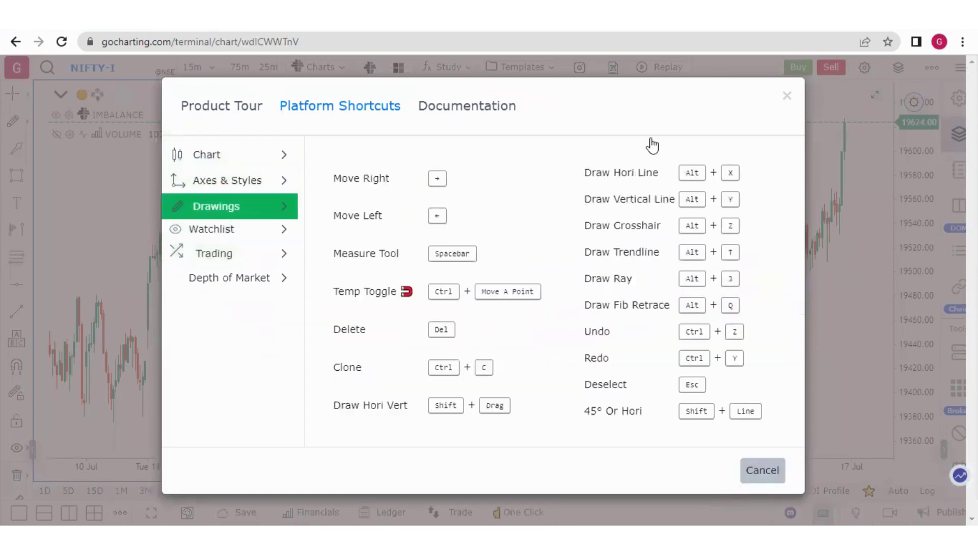
left_click(790, 97)
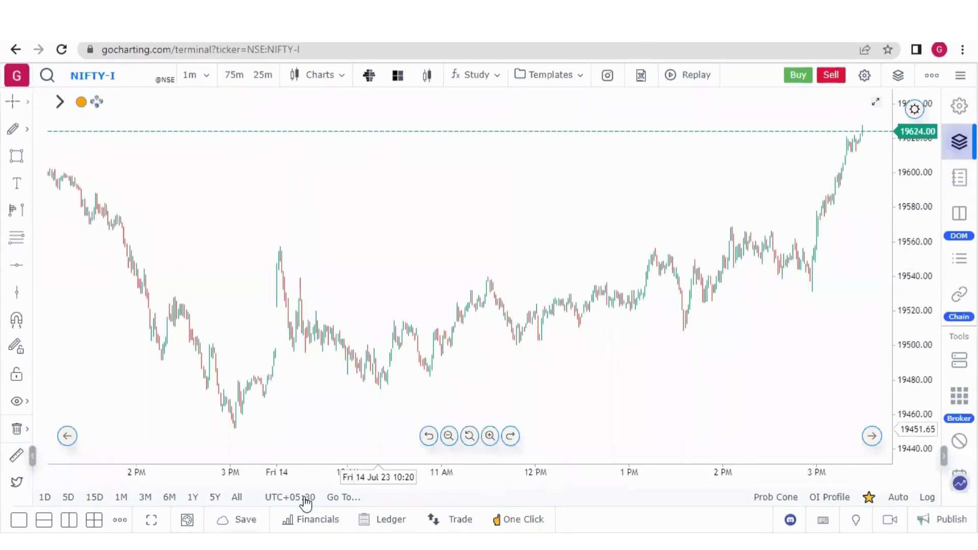
Set the chart timezone to the Source Exchange preset after checking the custom UTC offsets.
left_click(305, 498)
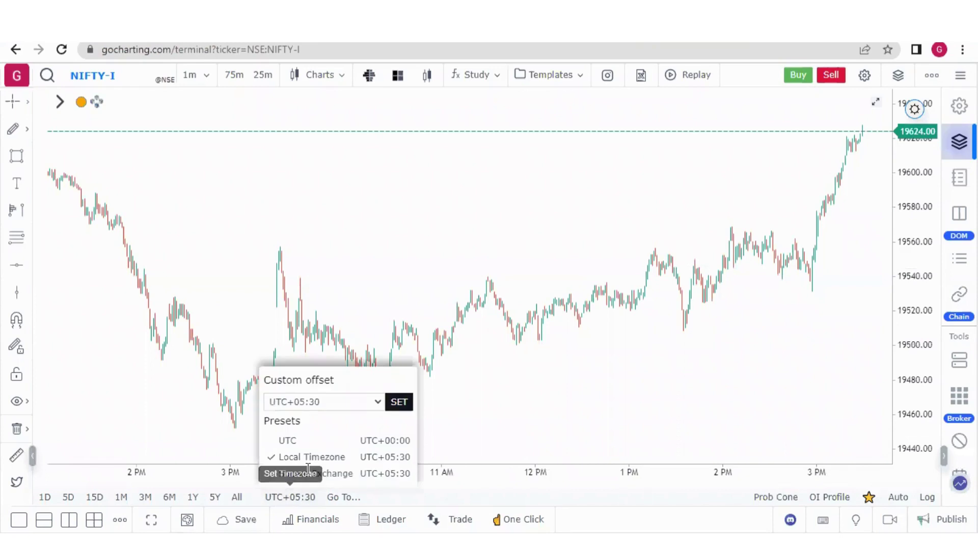
left_click(354, 406)
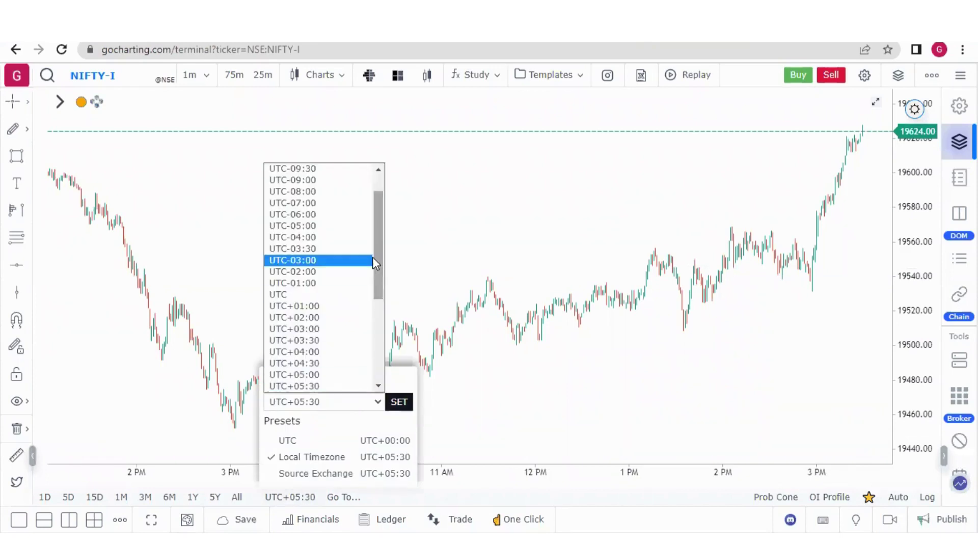
left_click_drag(375, 256, 374, 224)
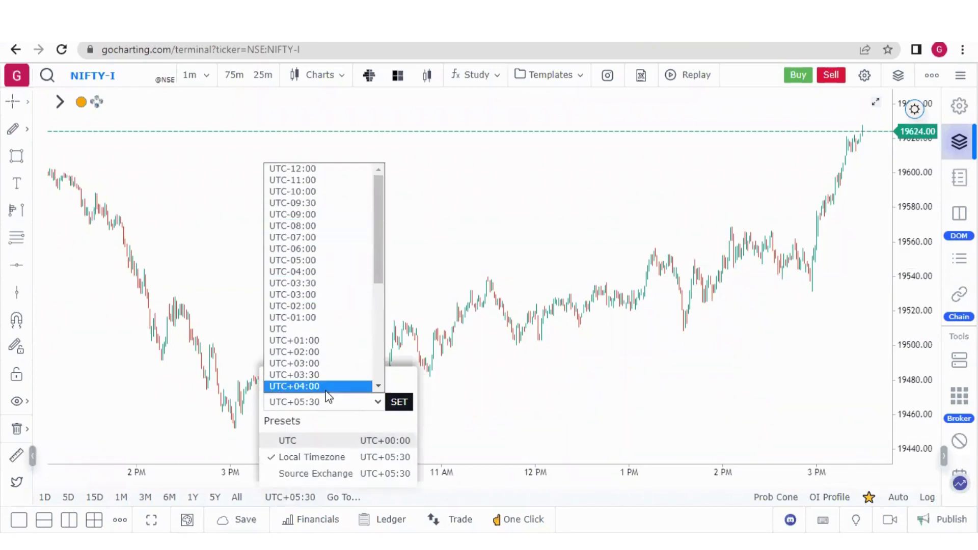
left_click(276, 479)
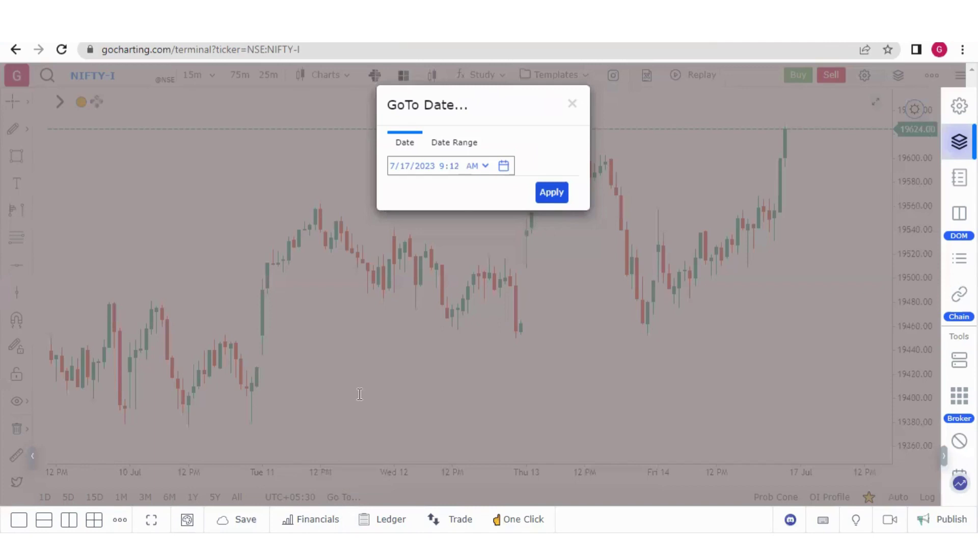
Jump the chart to the single date 1 July 2023 with Go To.
left_click(446, 148)
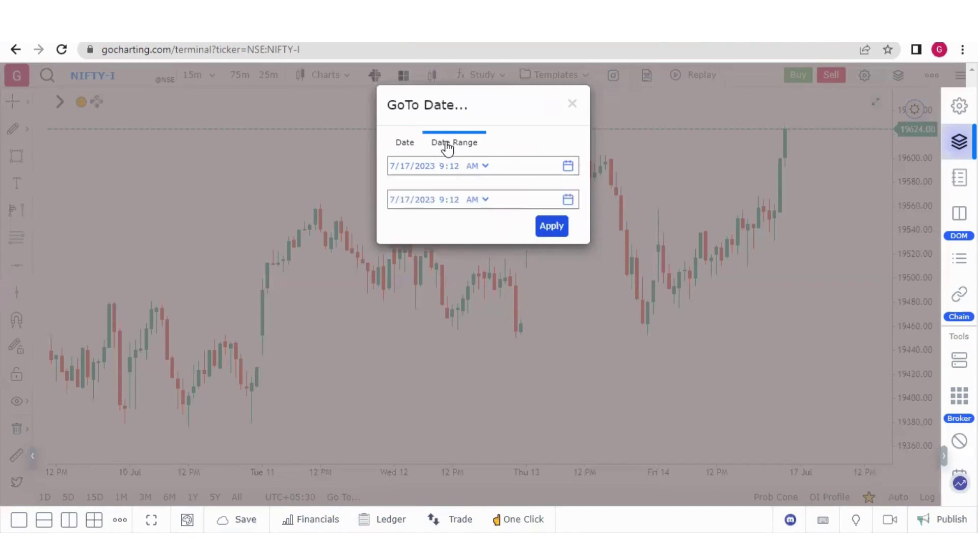
left_click(406, 147)
left_click(502, 167)
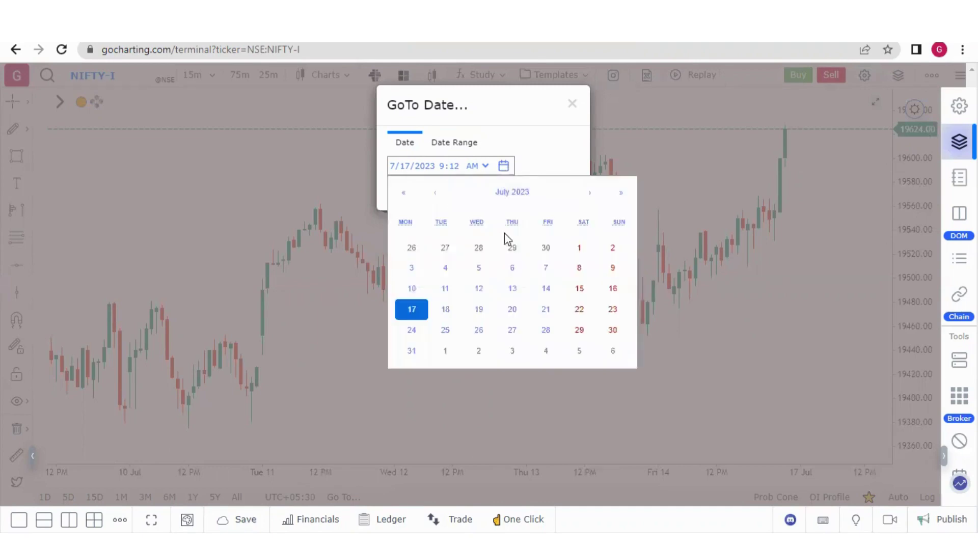
left_click(579, 250)
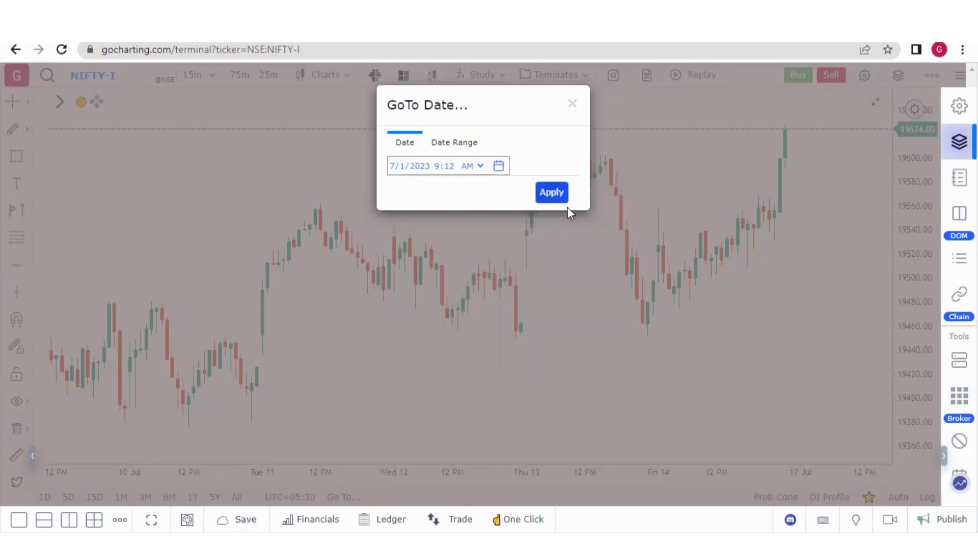
left_click(552, 195)
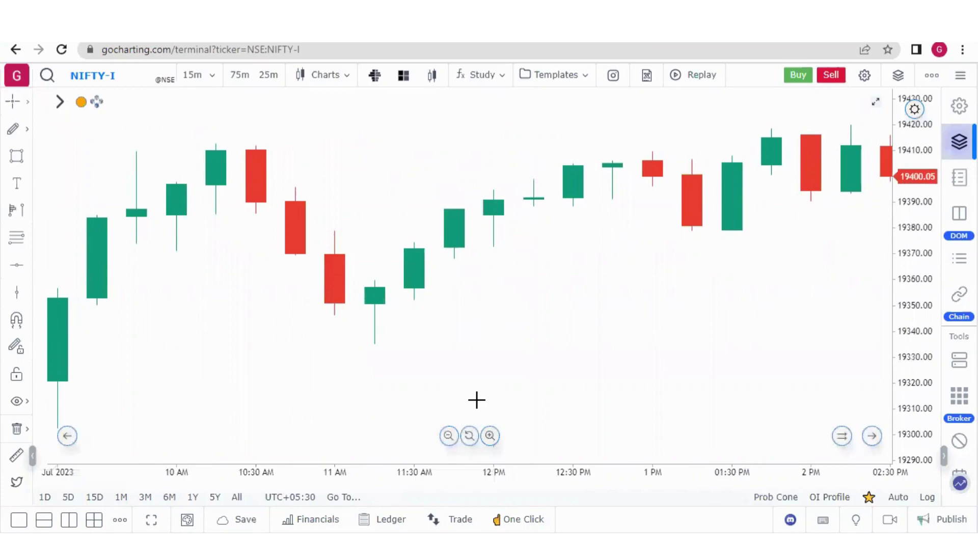
scroll(477, 399, "down", 5)
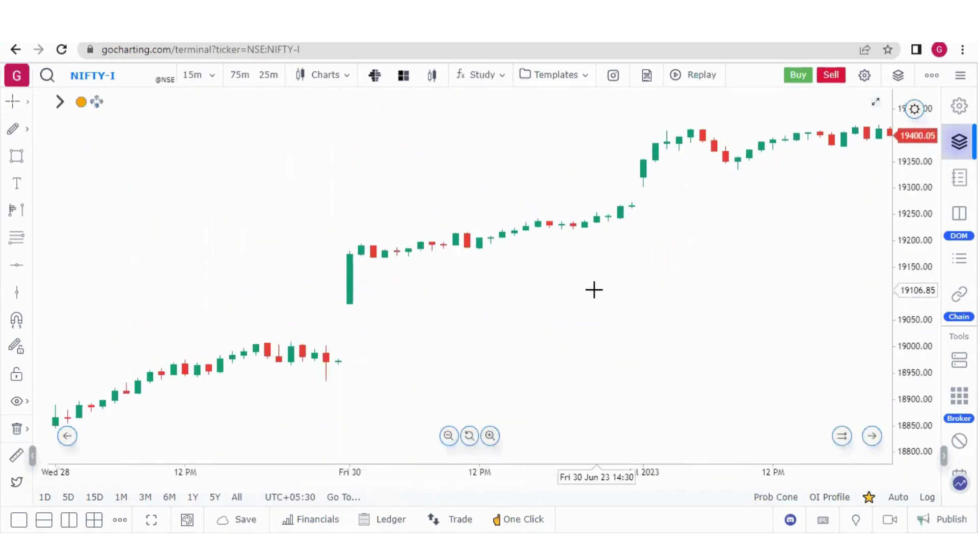
Enable the probability cone and switch the chart to daily candles.
left_click(776, 497)
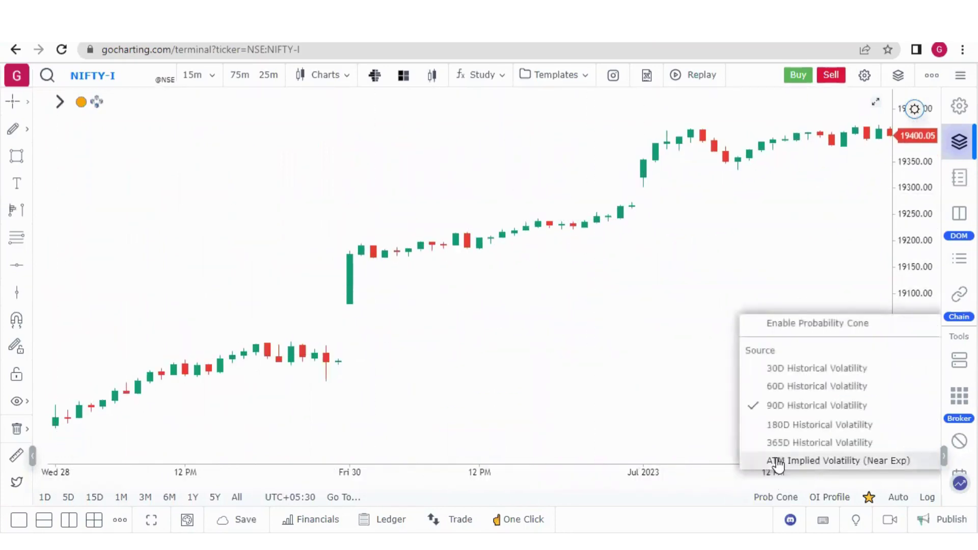
left_click(762, 333)
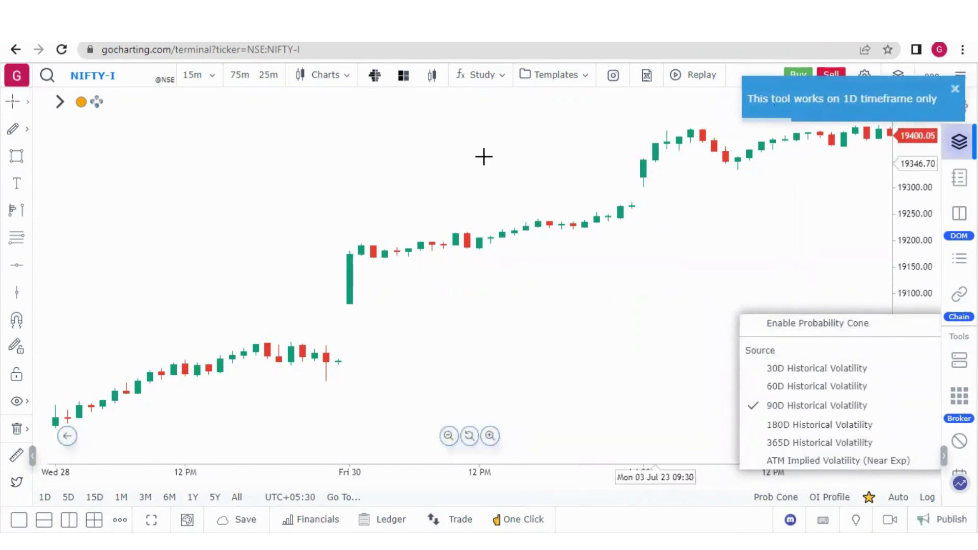
left_click(195, 75)
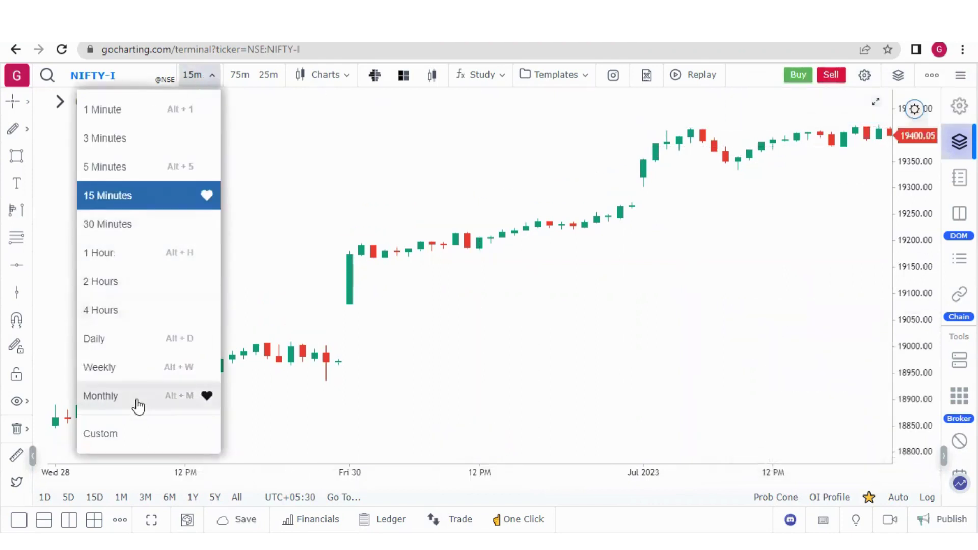
left_click(116, 338)
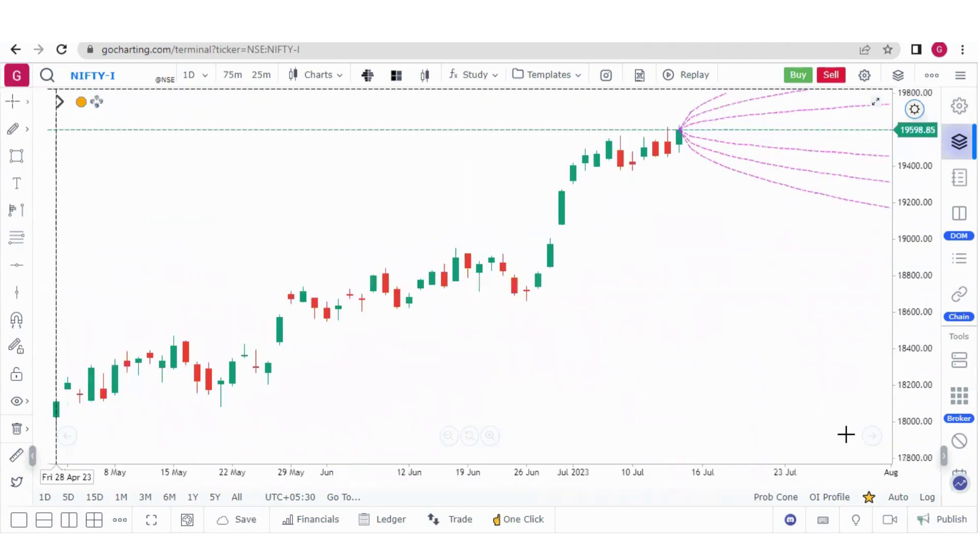
Compress the price scale and pan to centre the cone, then revisit the cone options.
left_click_drag(932, 205, 930, 228)
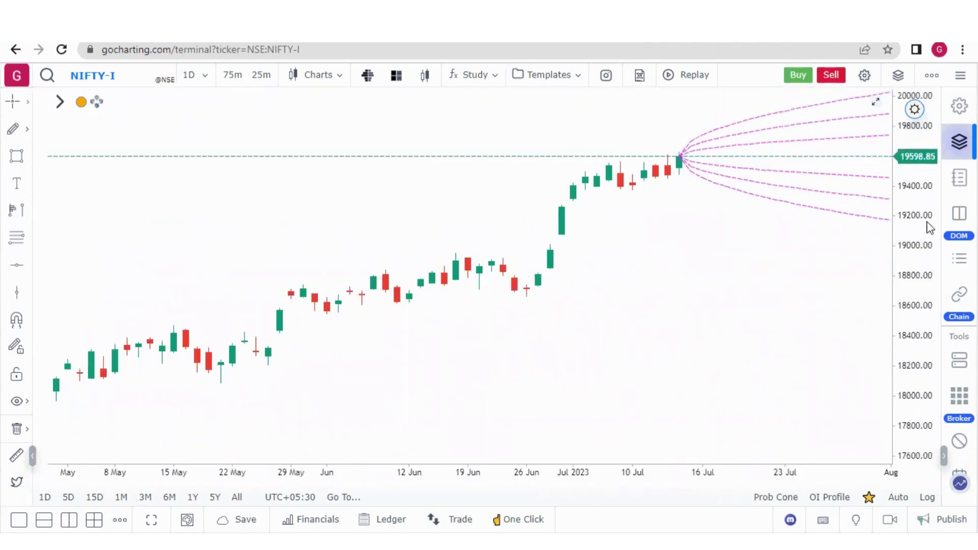
left_click_drag(757, 246, 673, 316)
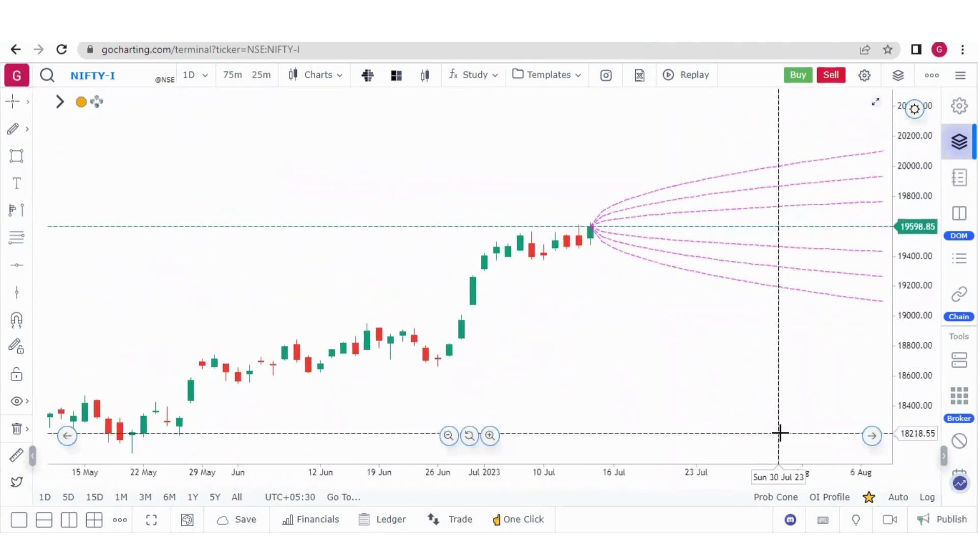
left_click(776, 497)
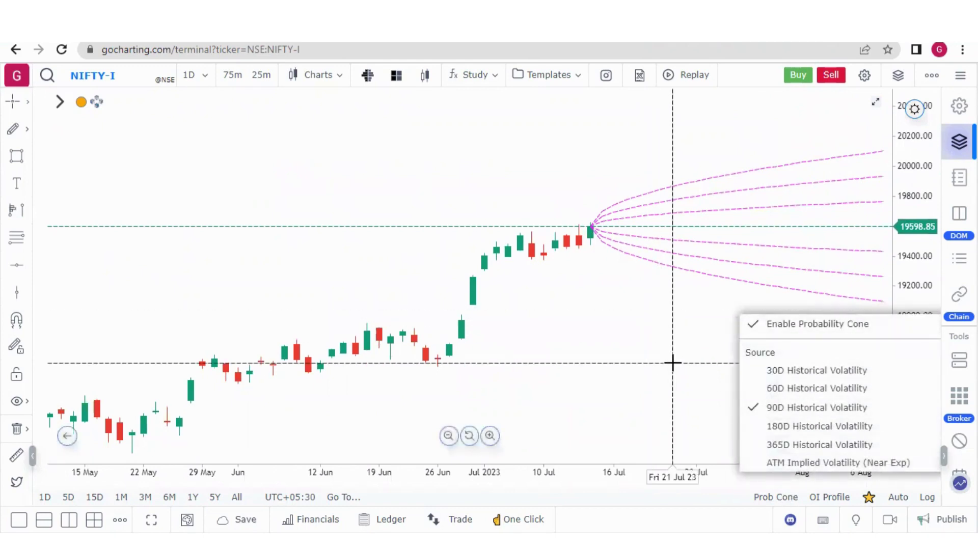
left_click(829, 497)
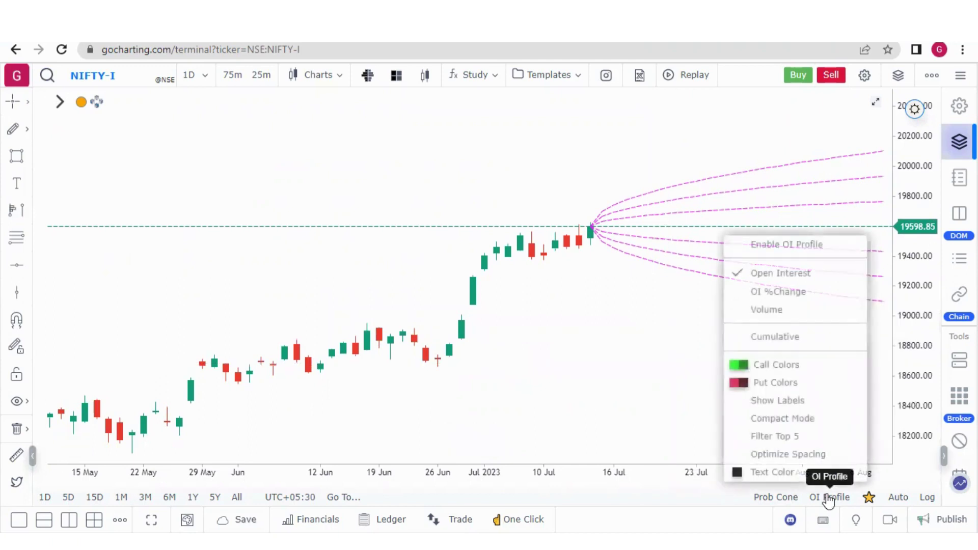
Enable the OI Profile showing cumulative Volume across all expiries.
left_click(744, 250)
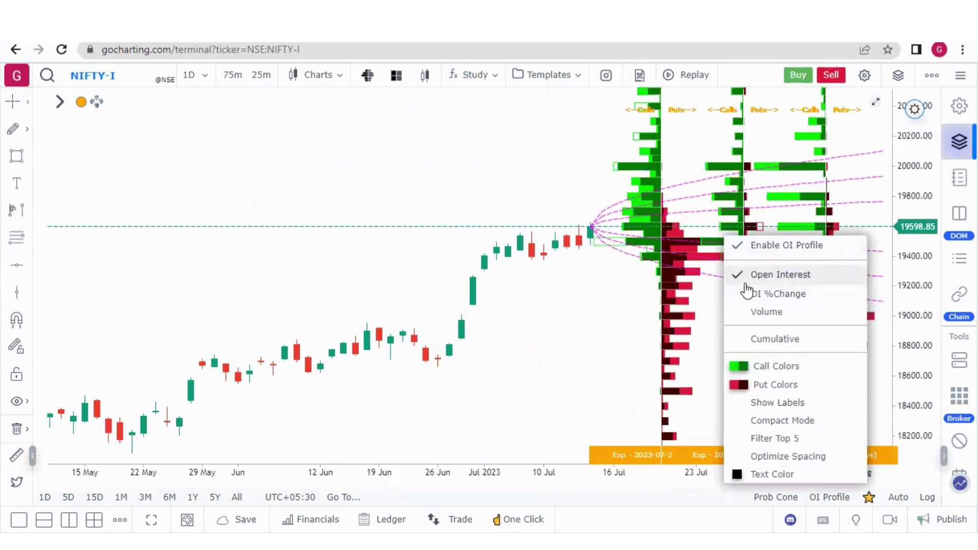
left_click(746, 295)
left_click(746, 313)
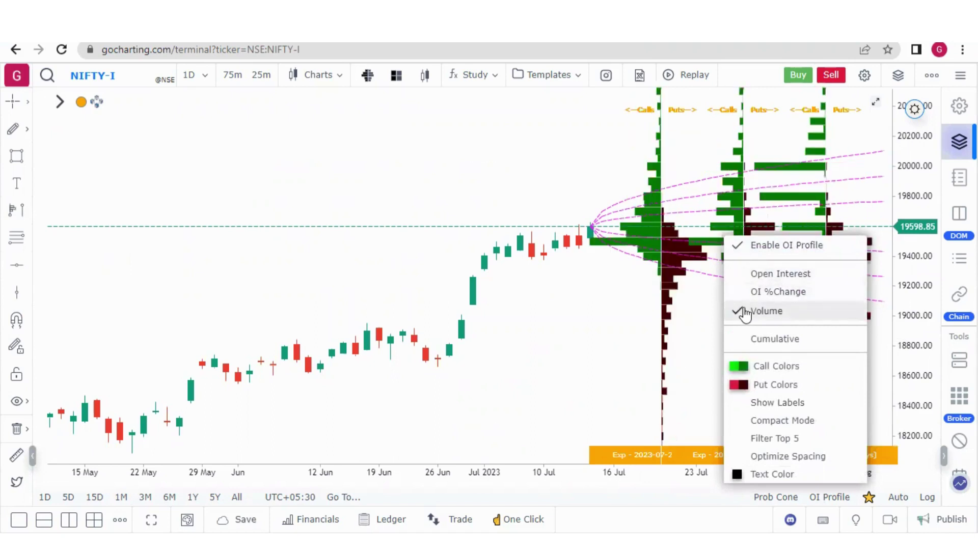
left_click(747, 341)
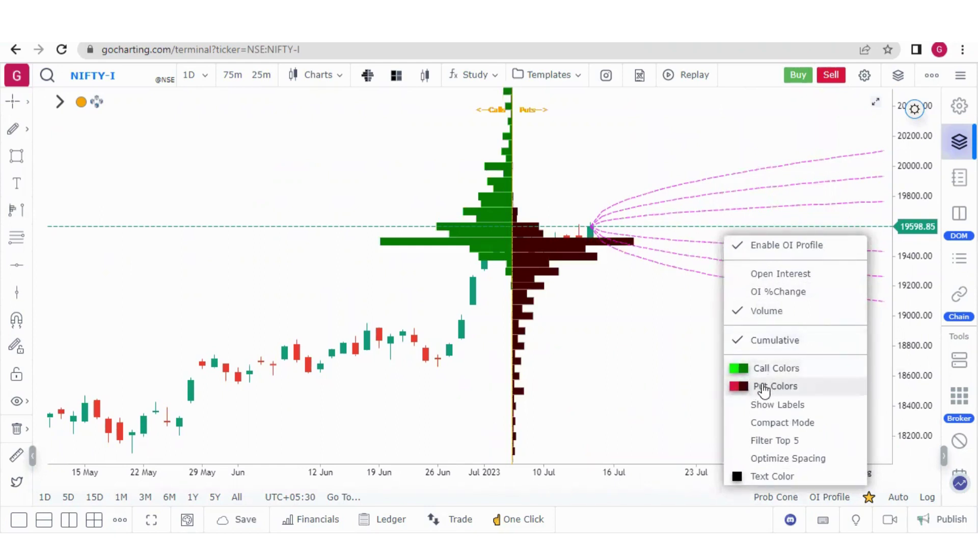
Put the profile in Compact Mode with Optimize Spacing, leaving labels and Top 5 filter off.
left_click(737, 411)
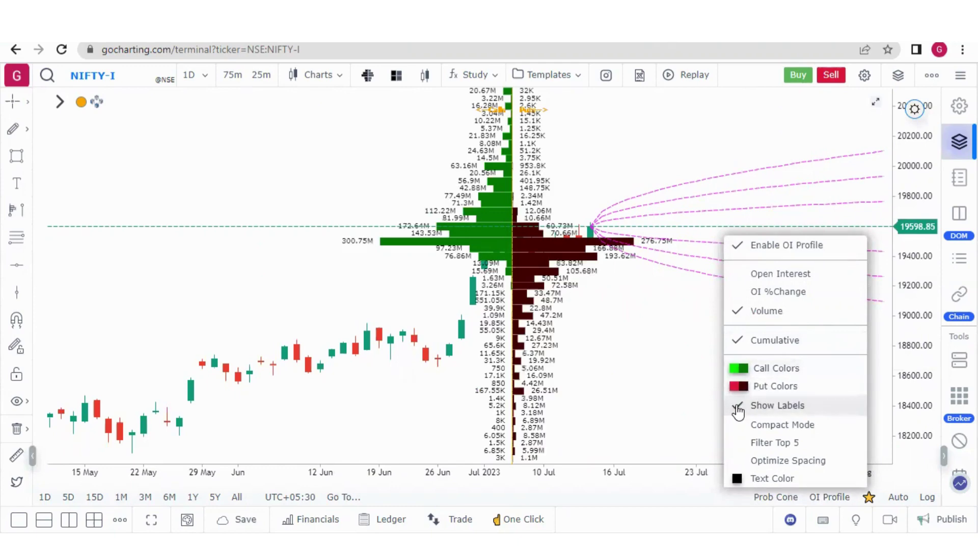
left_click(737, 408)
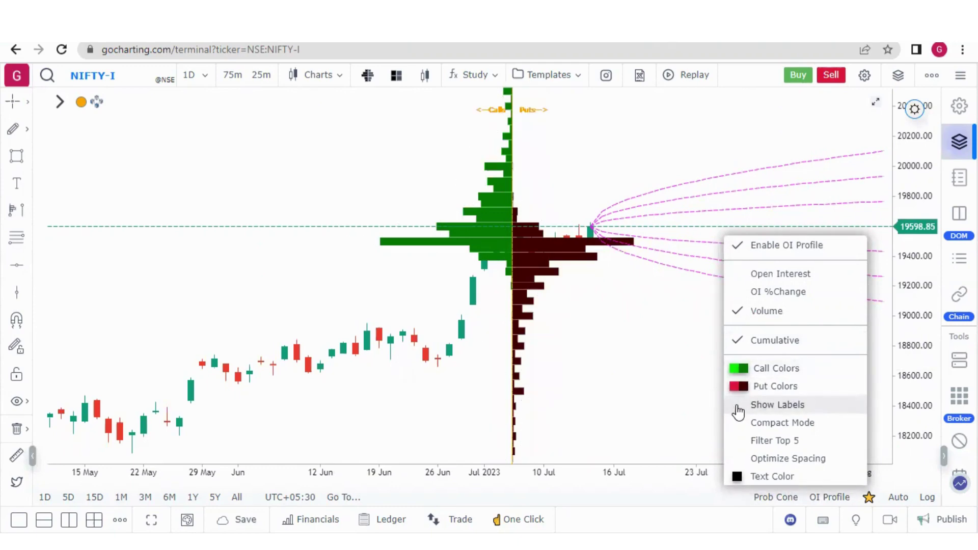
left_click(738, 413)
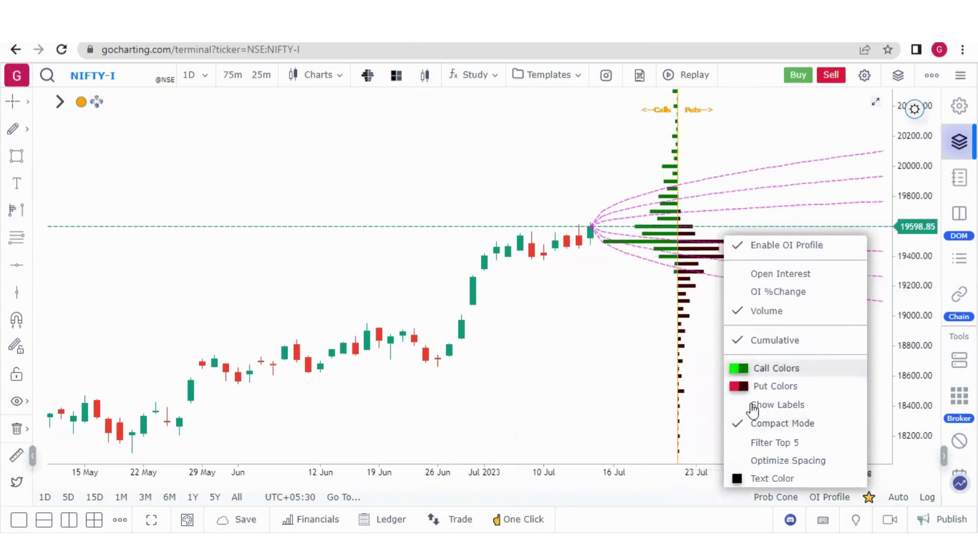
left_click(748, 448)
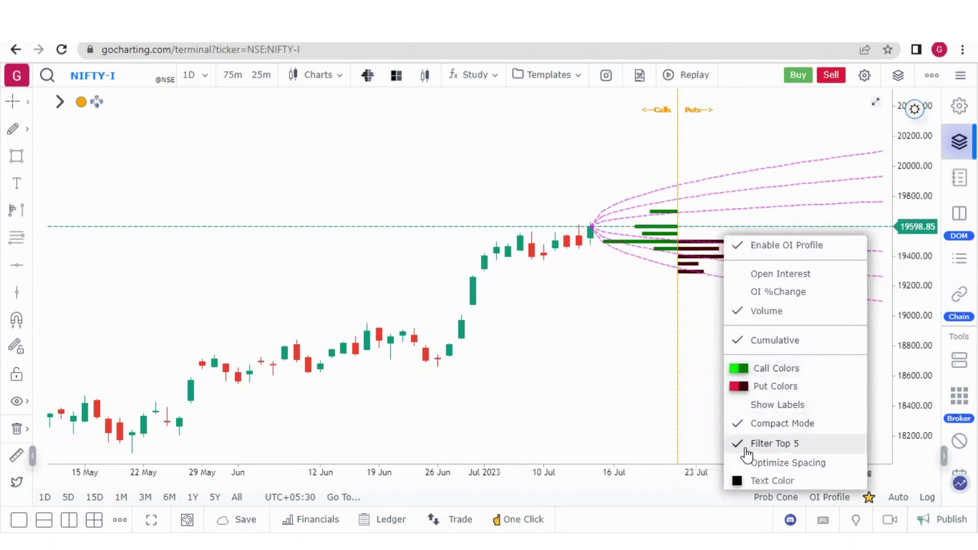
left_click(747, 450)
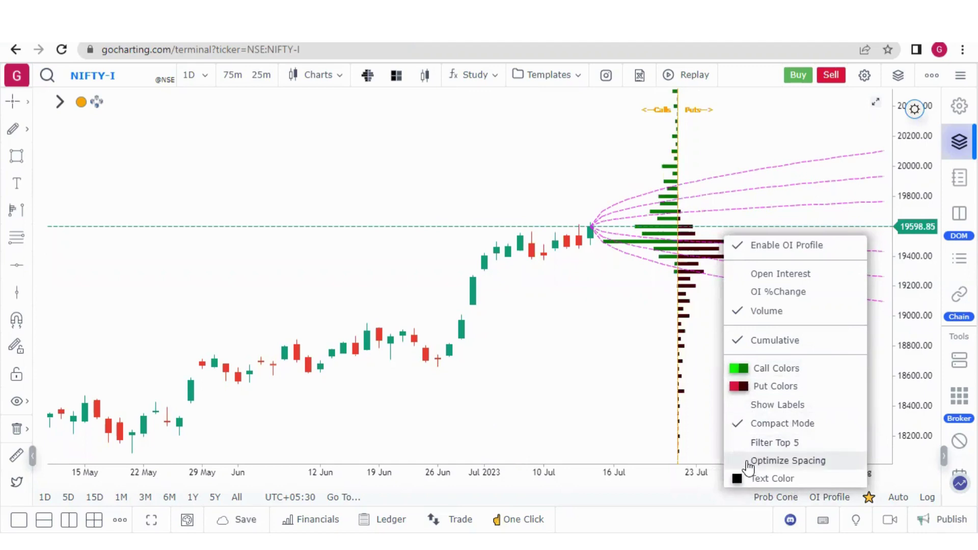
left_click(747, 465)
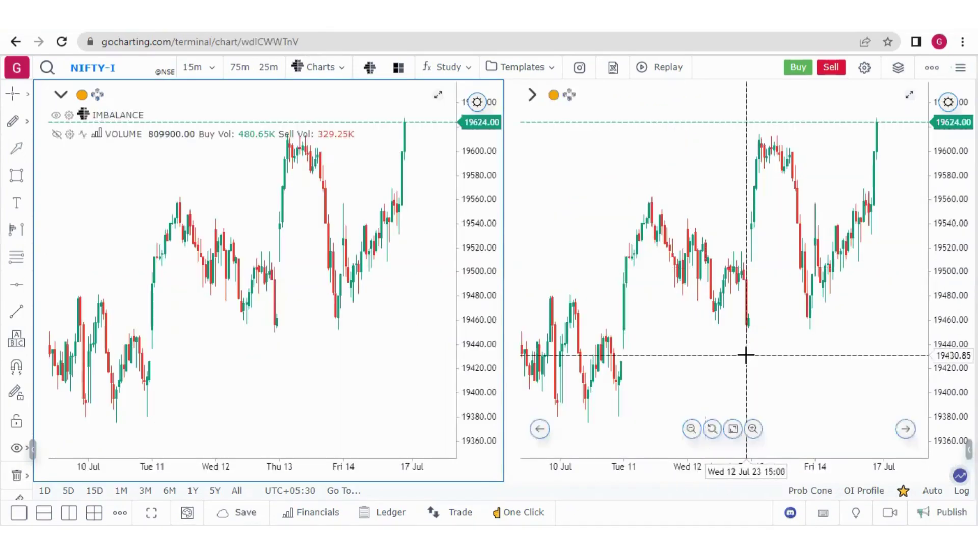